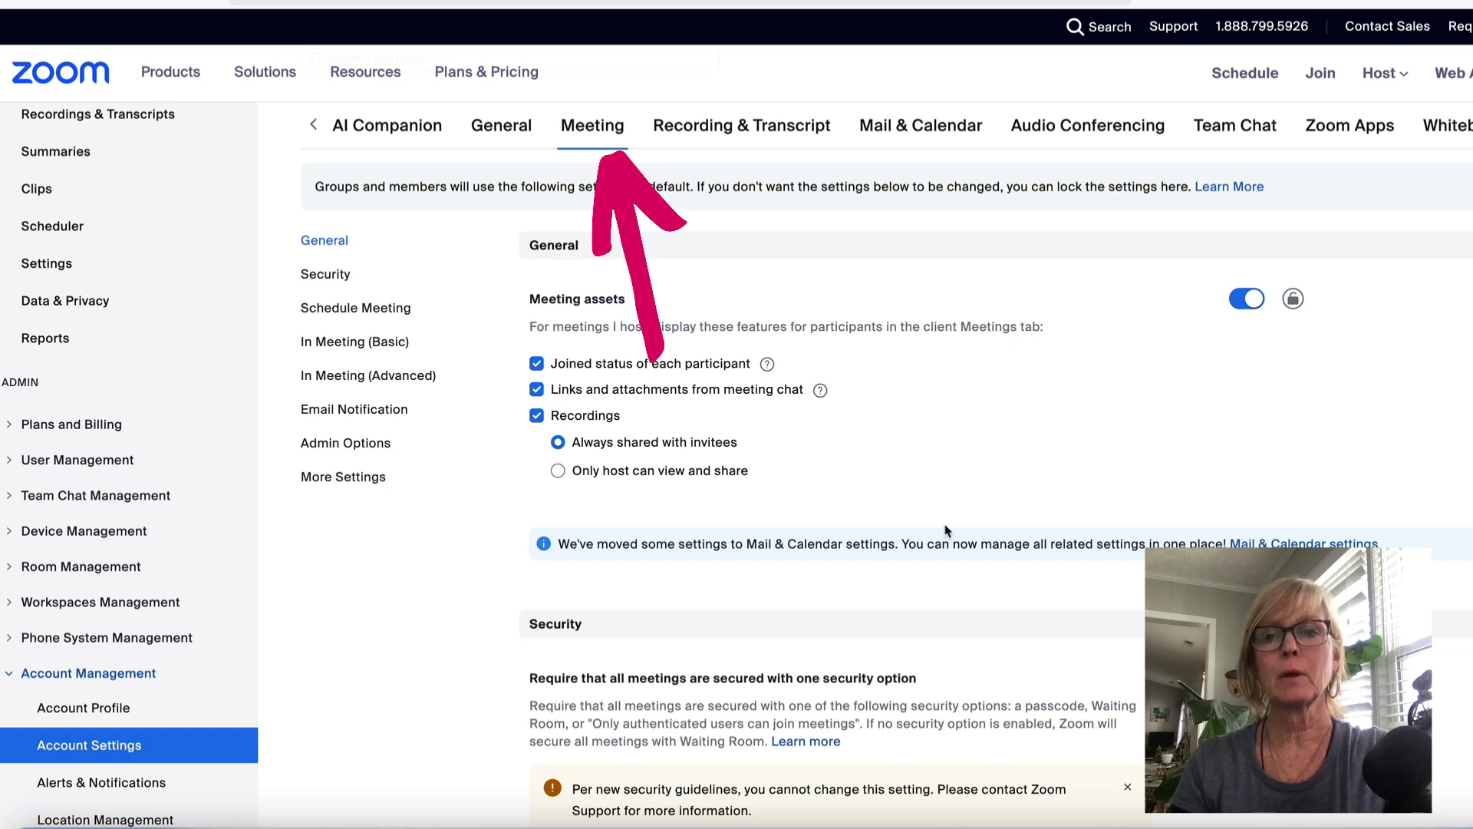
Open a new Schedule Meeting form, defaulting to 'My Meeting' at 6:00 PM on 03/19/2025
scroll(949, 543, "down", 9)
scroll(949, 543, "down", 20)
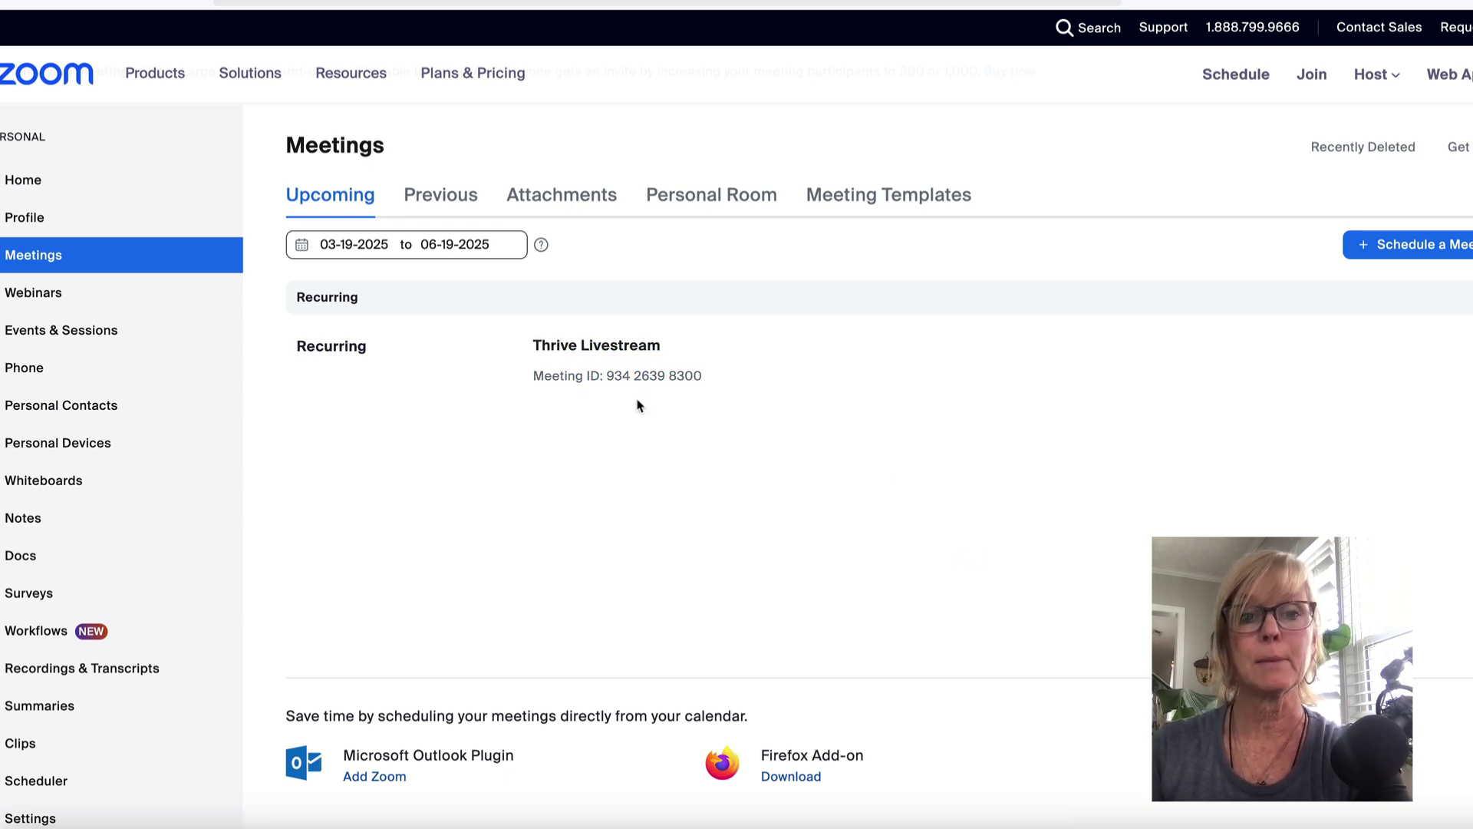
left_click(1412, 246)
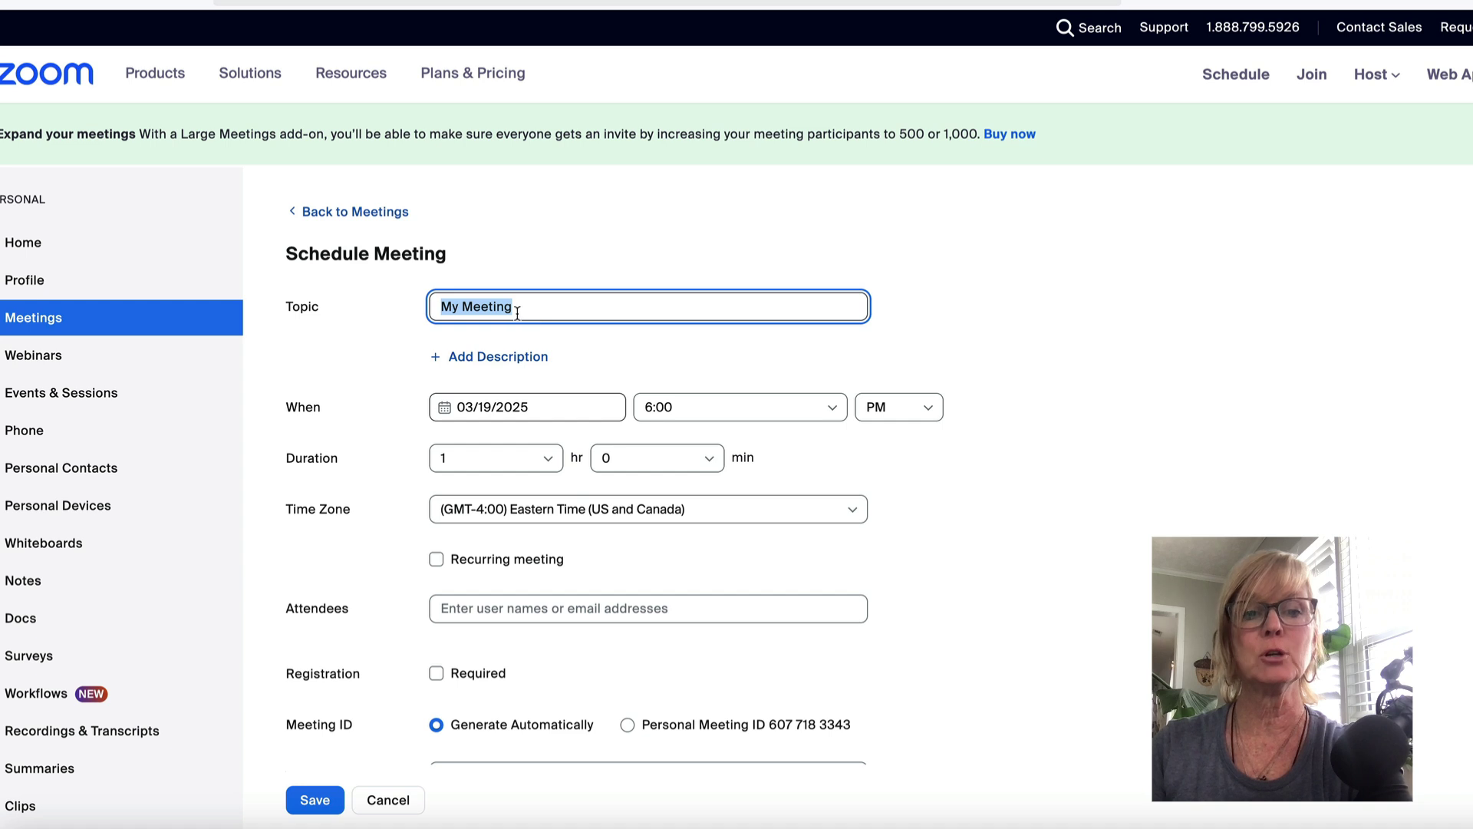
Make the meeting recurring with No Fixed Time, then open the Thrive Livestream meeting's details
scroll(755, 474, "down", 3)
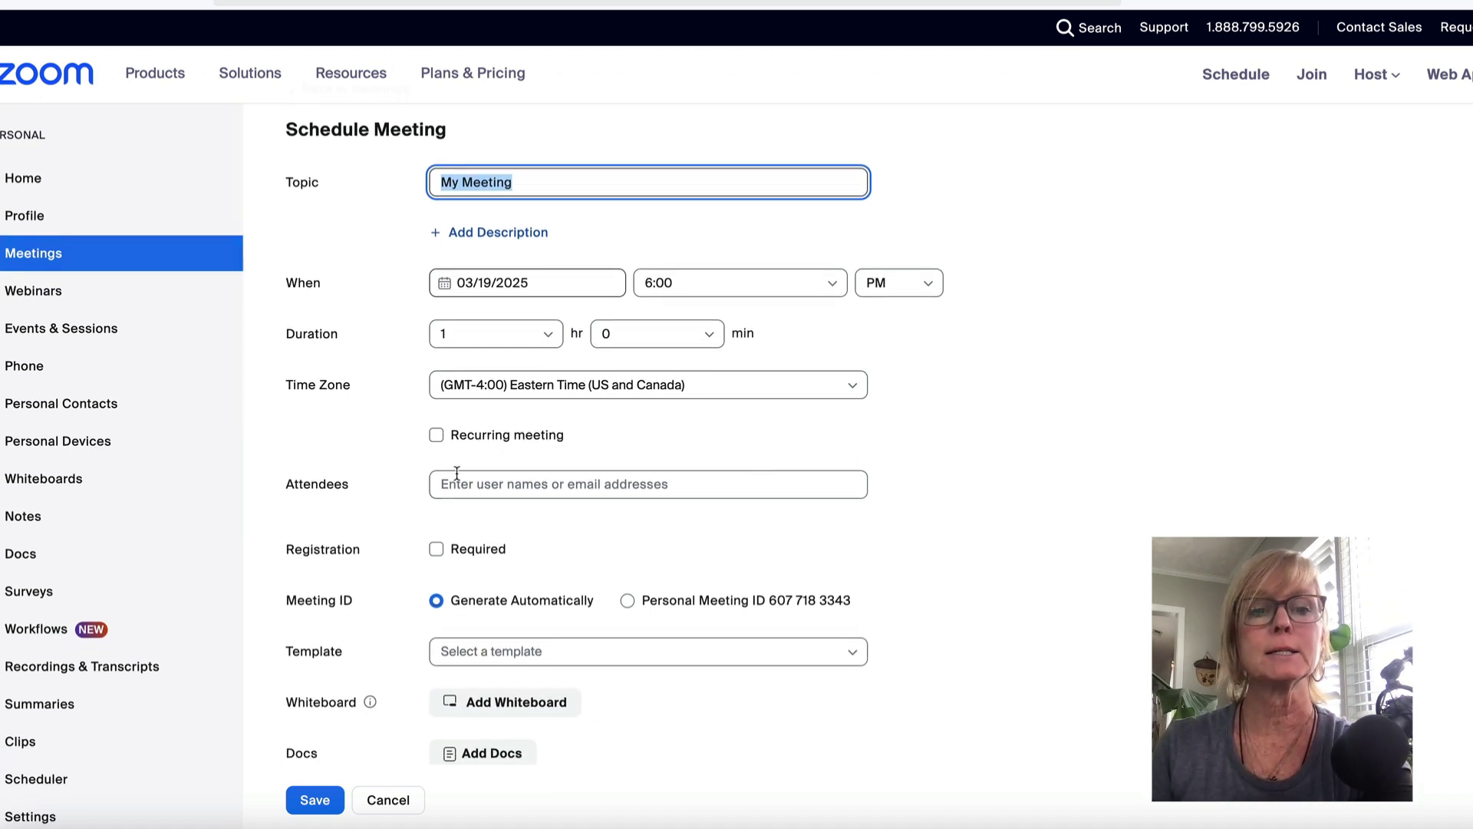
left_click(436, 435)
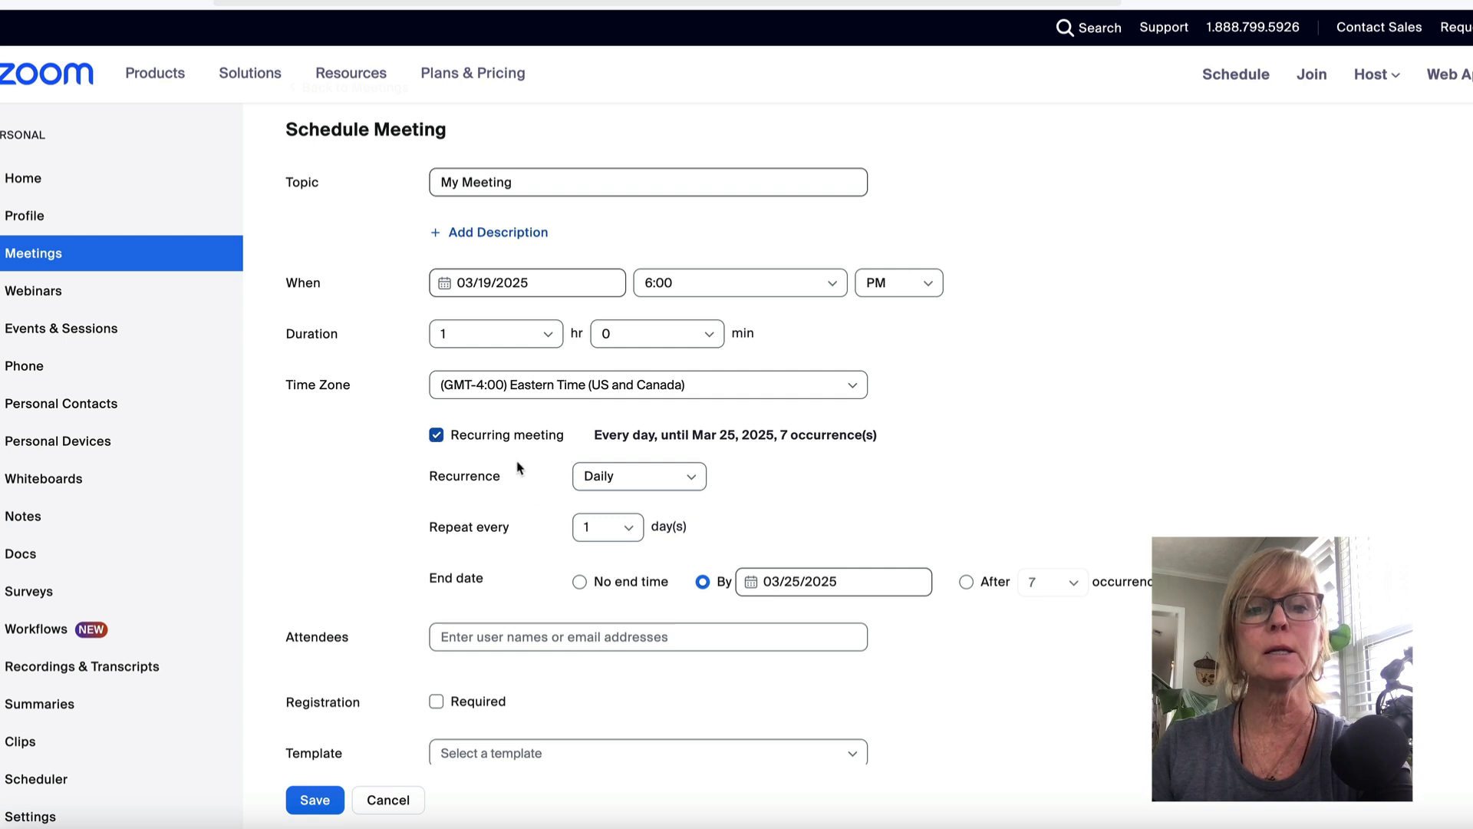
left_click(616, 478)
left_click(606, 600)
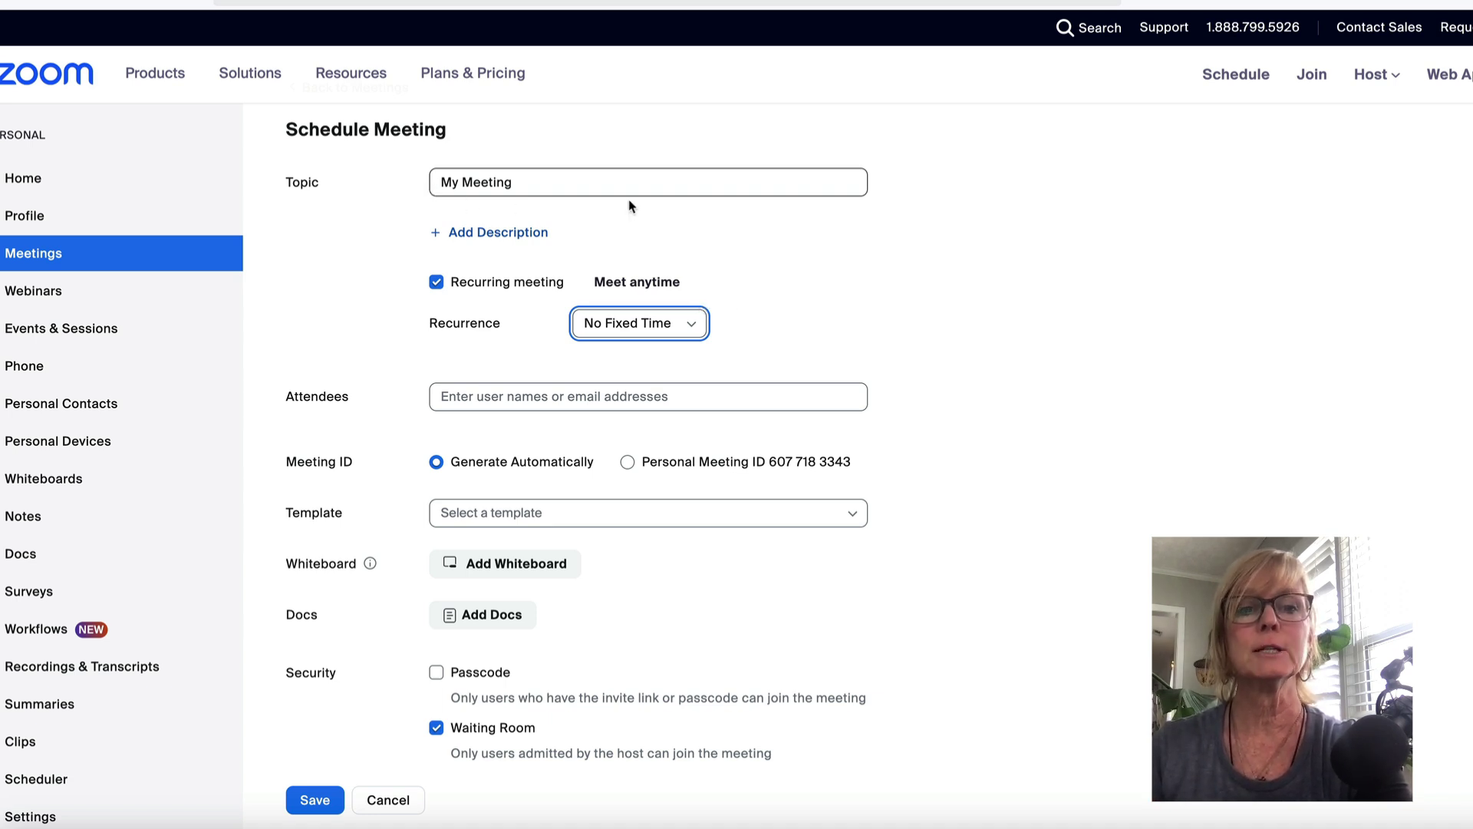
scroll(584, 278, "down", 3)
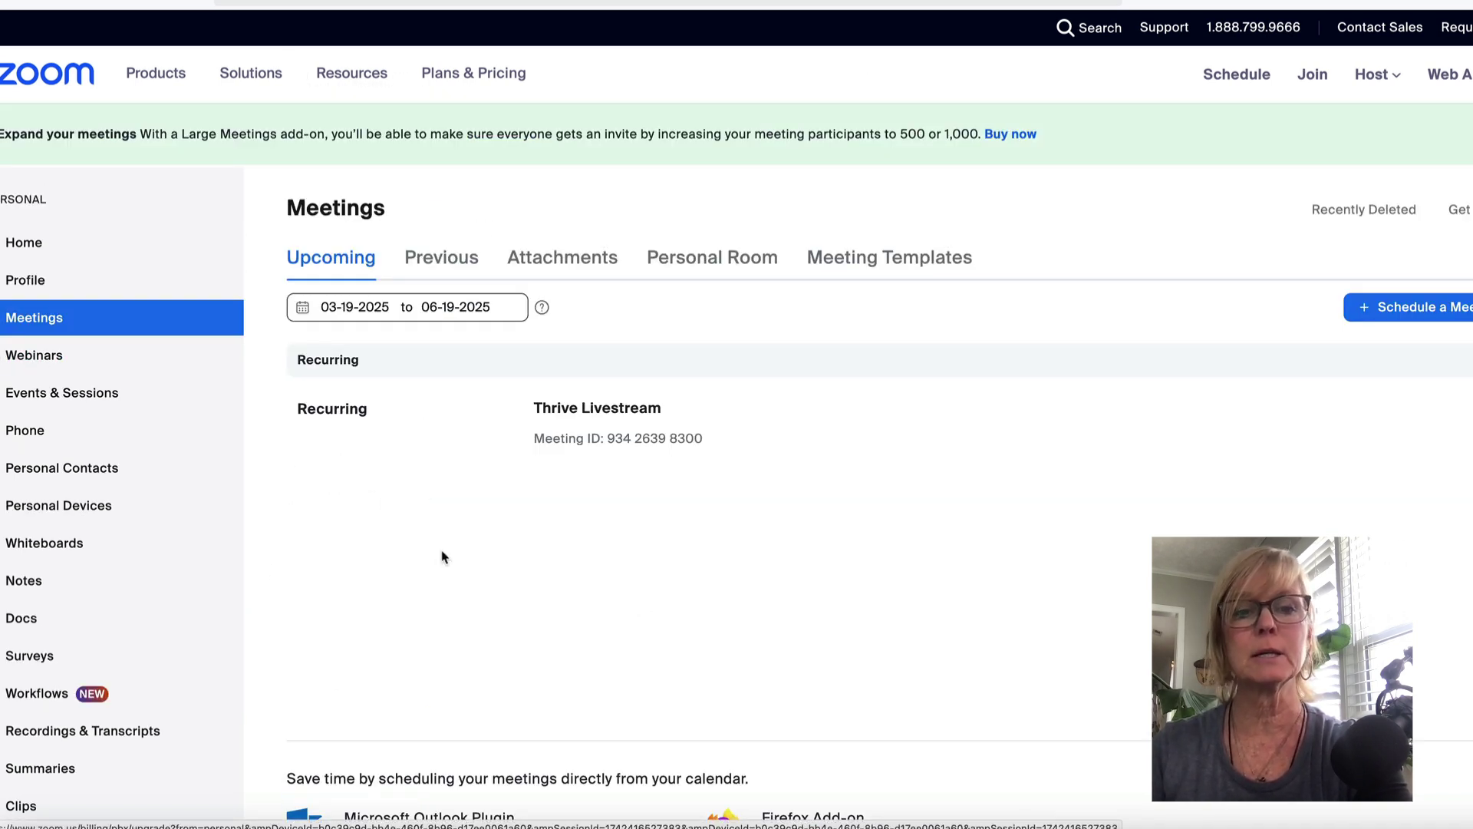
left_click(545, 411)
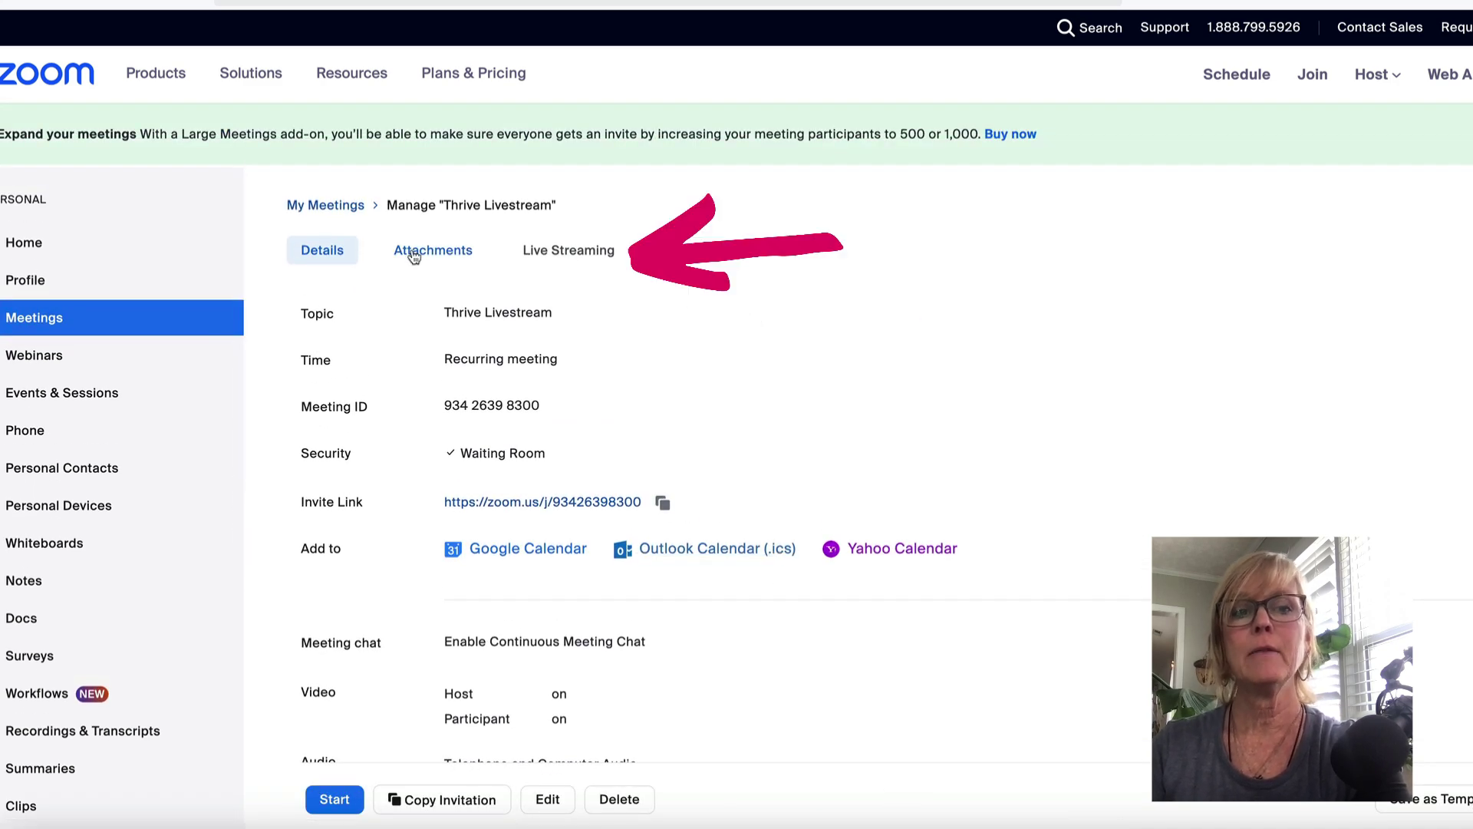
Review the Thrive Livestream meeting's Live Streaming tab and its custom streaming settings
left_click(579, 257)
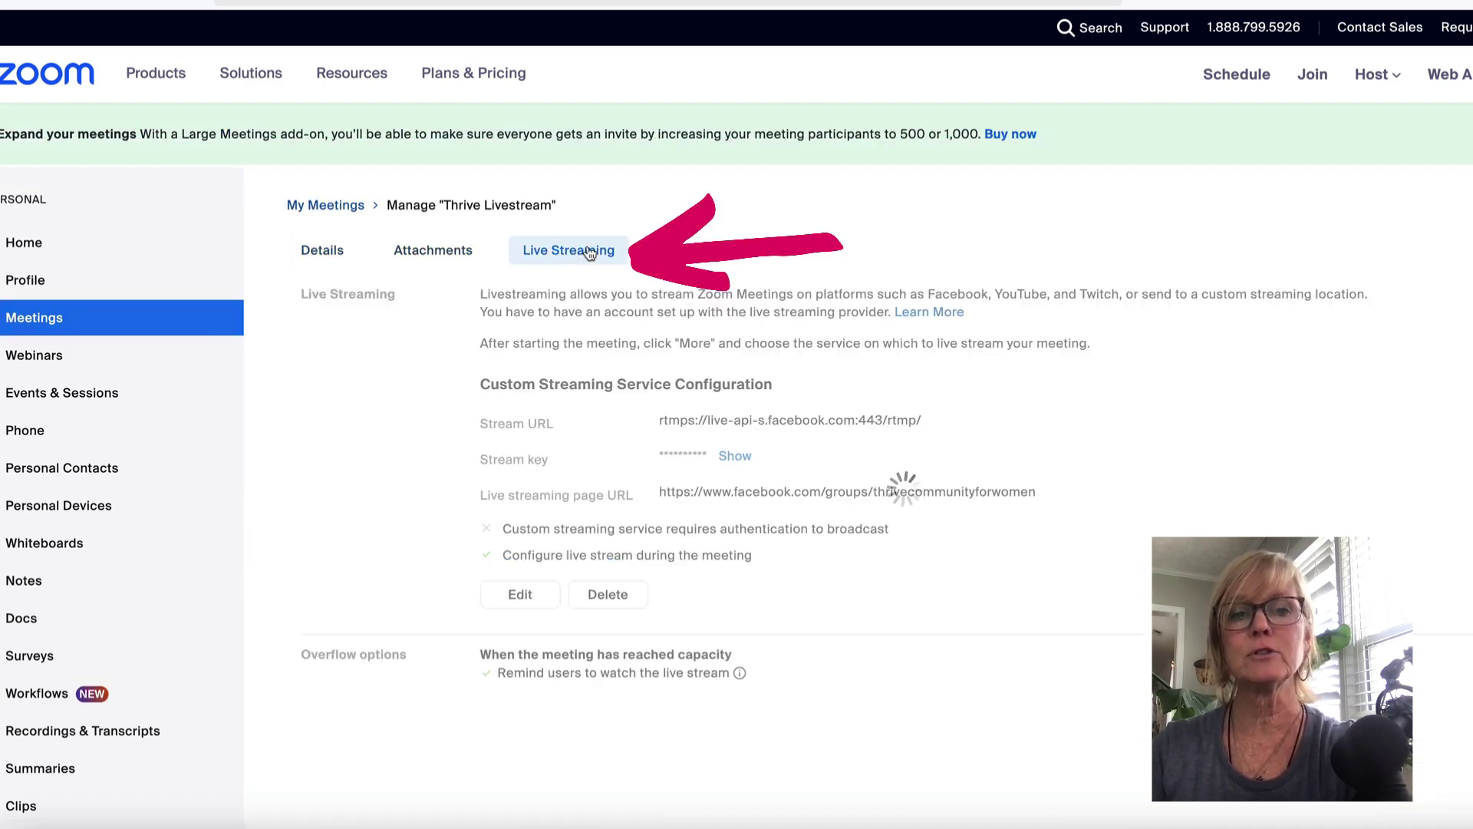
scroll(965, 393, "down", 1)
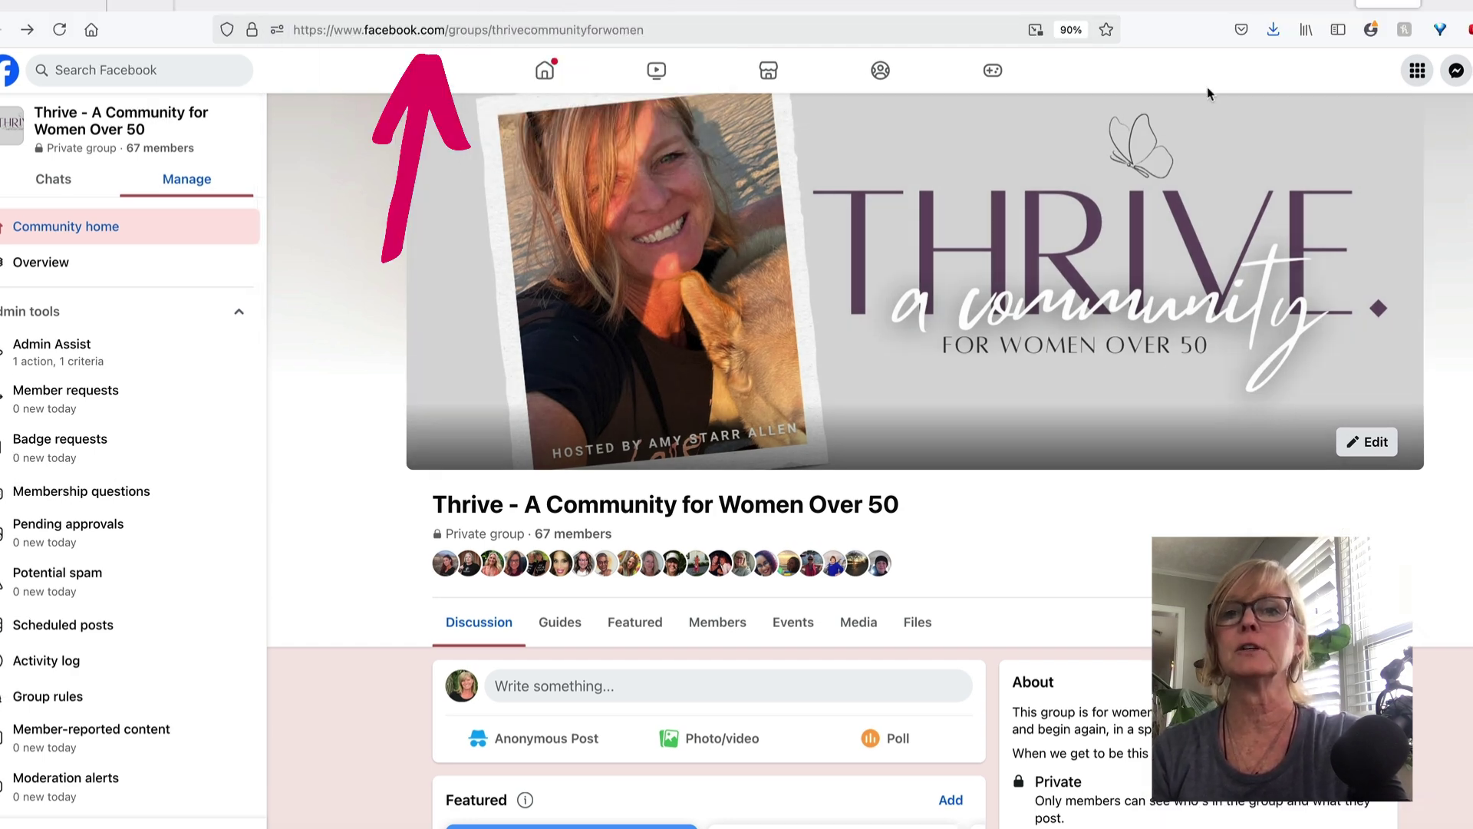
Start a new Thrive group post and choose Live video from the extra post options
left_click(1116, 2)
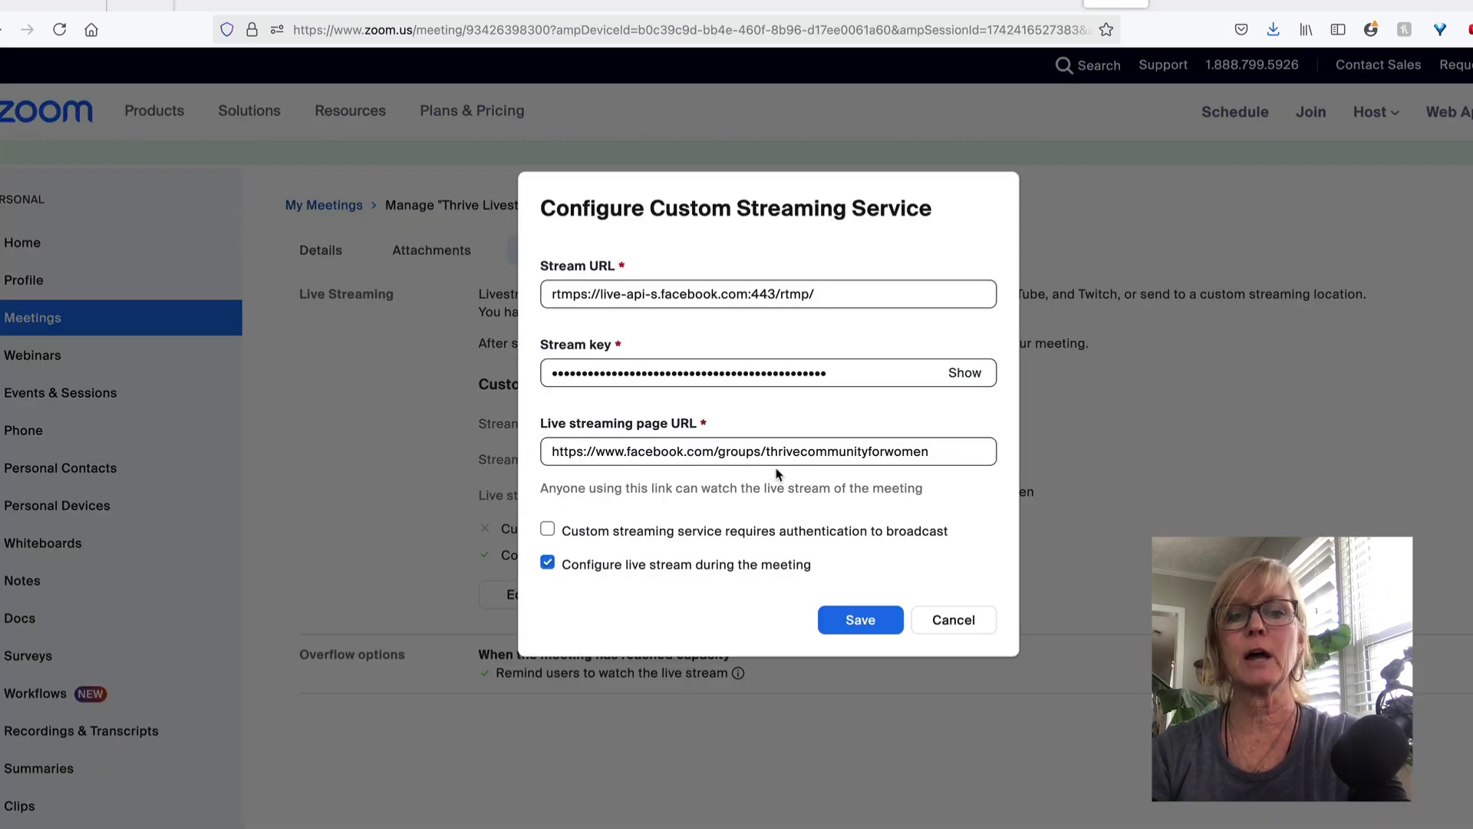
left_click(1387, 2)
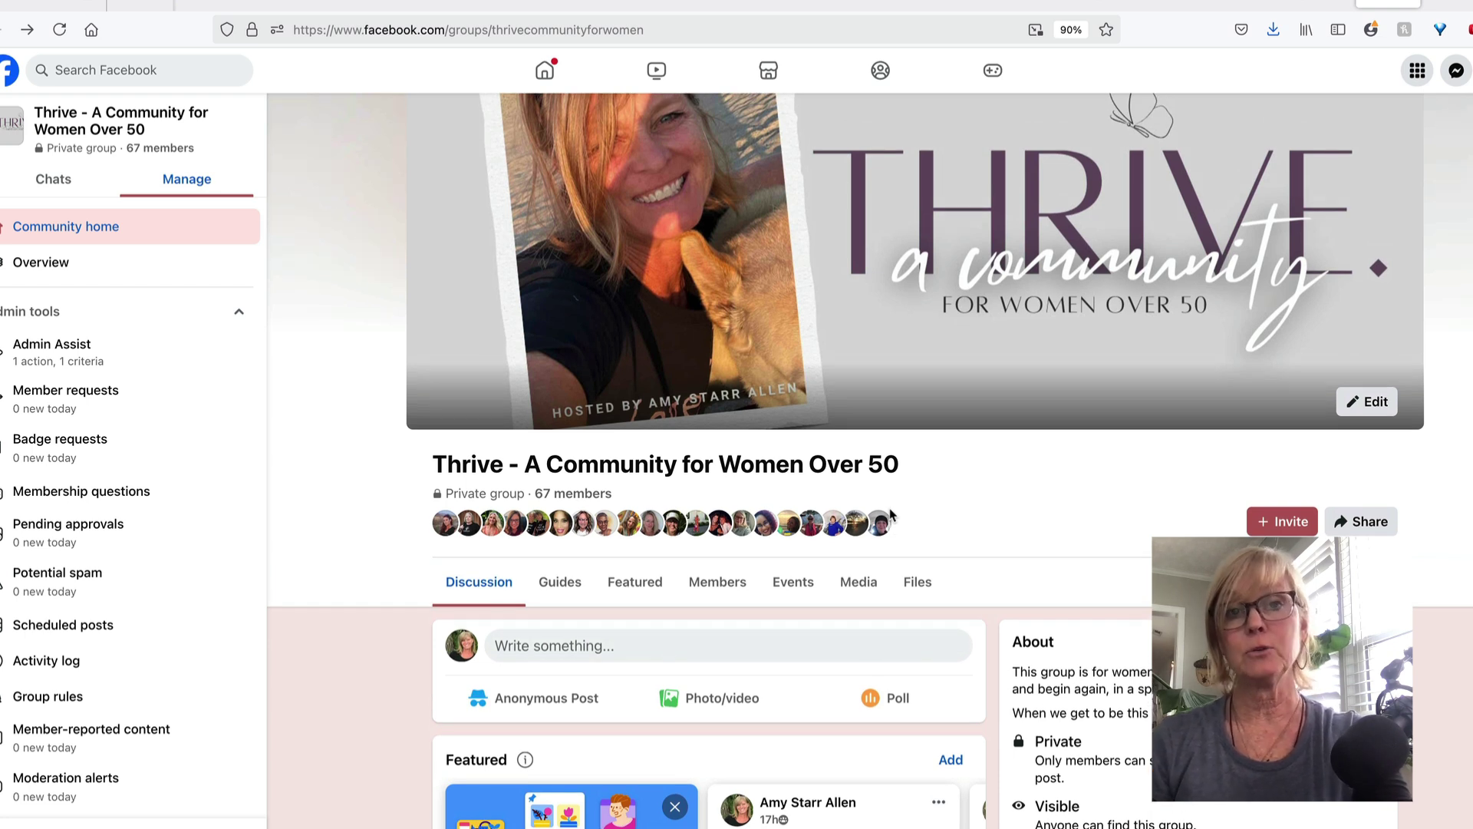
scroll(956, 563, "down", 1)
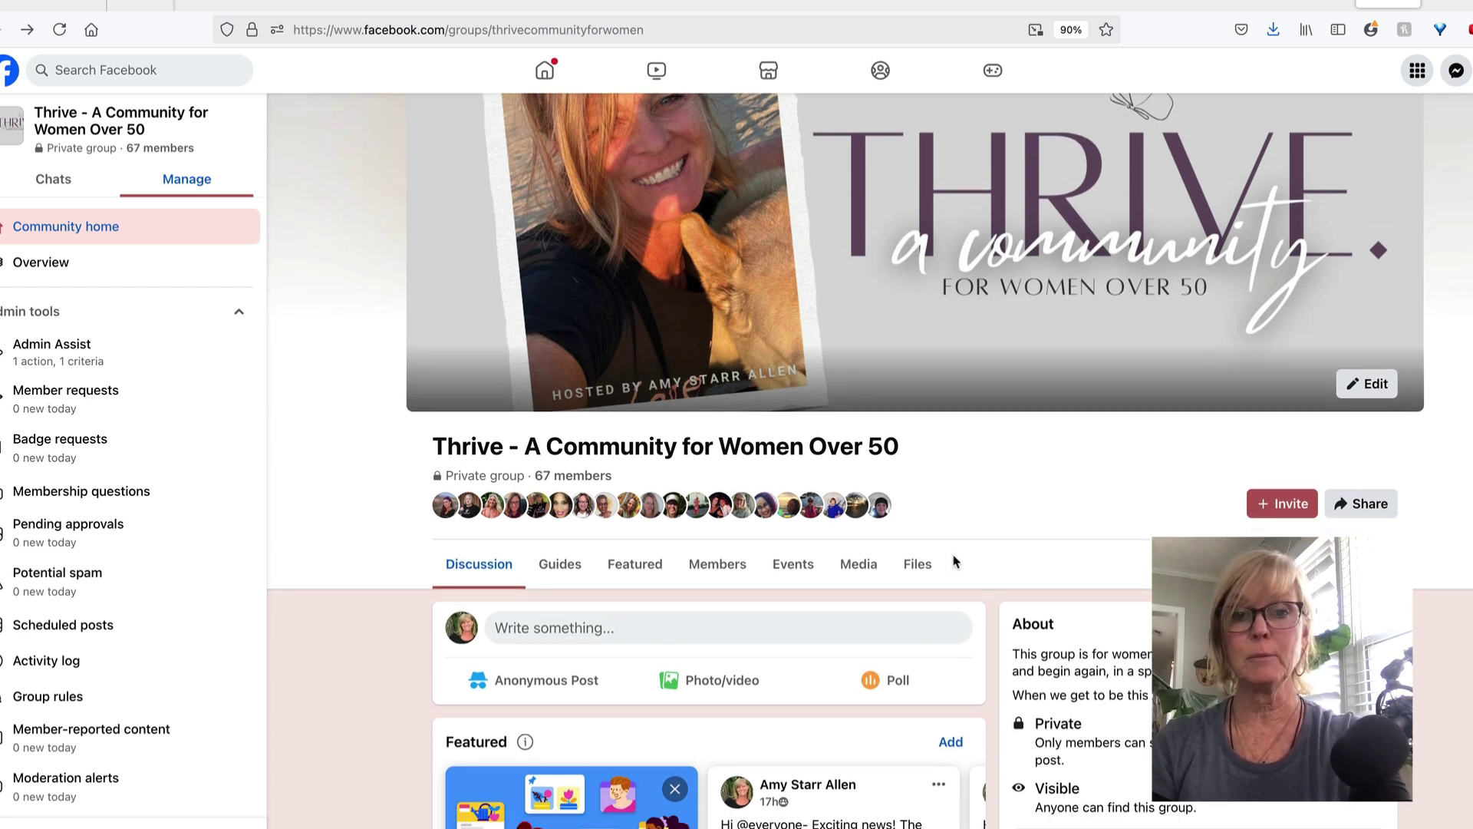
left_click(868, 634)
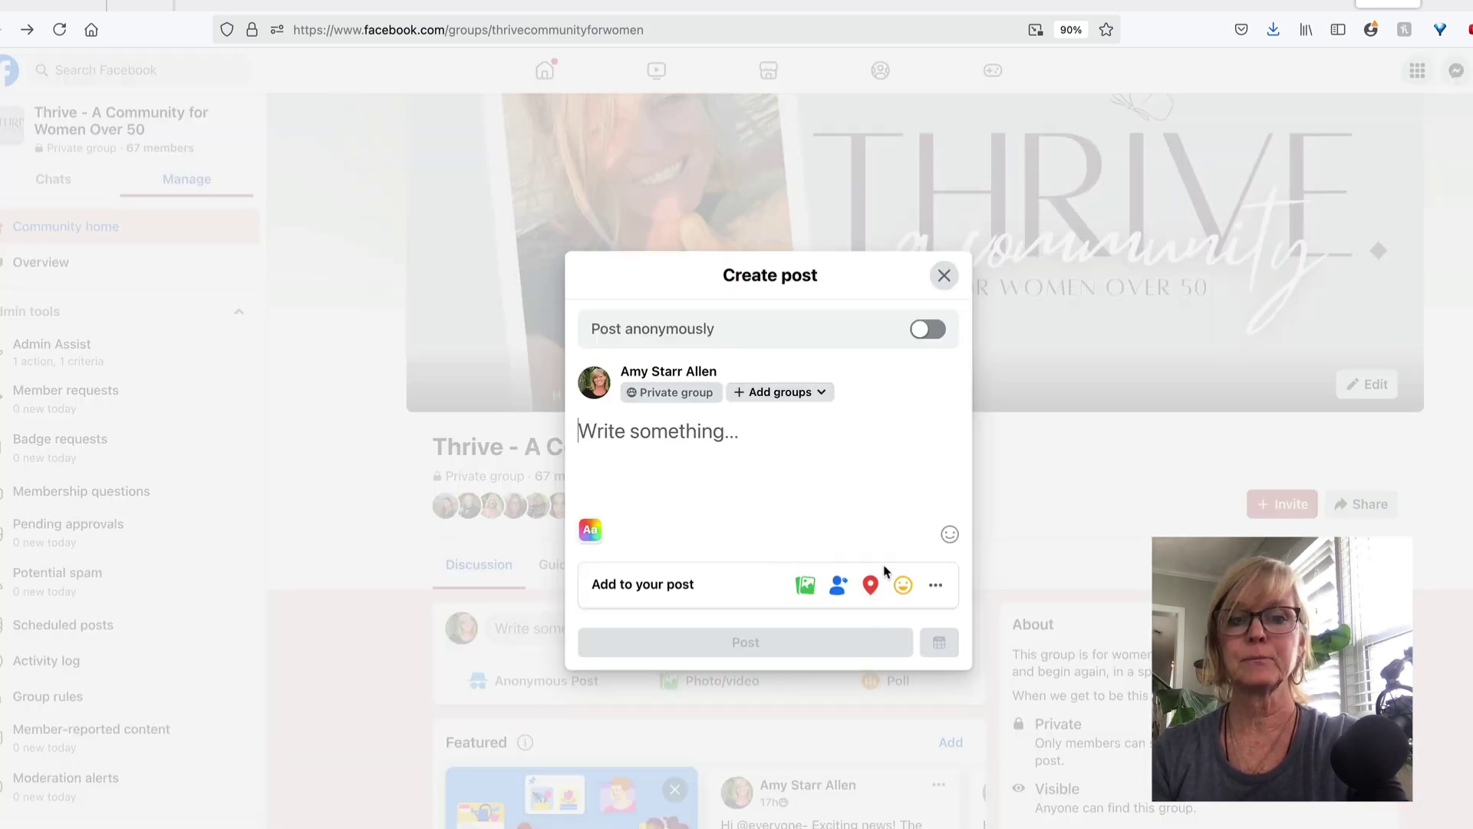
left_click(937, 585)
left_click(643, 546)
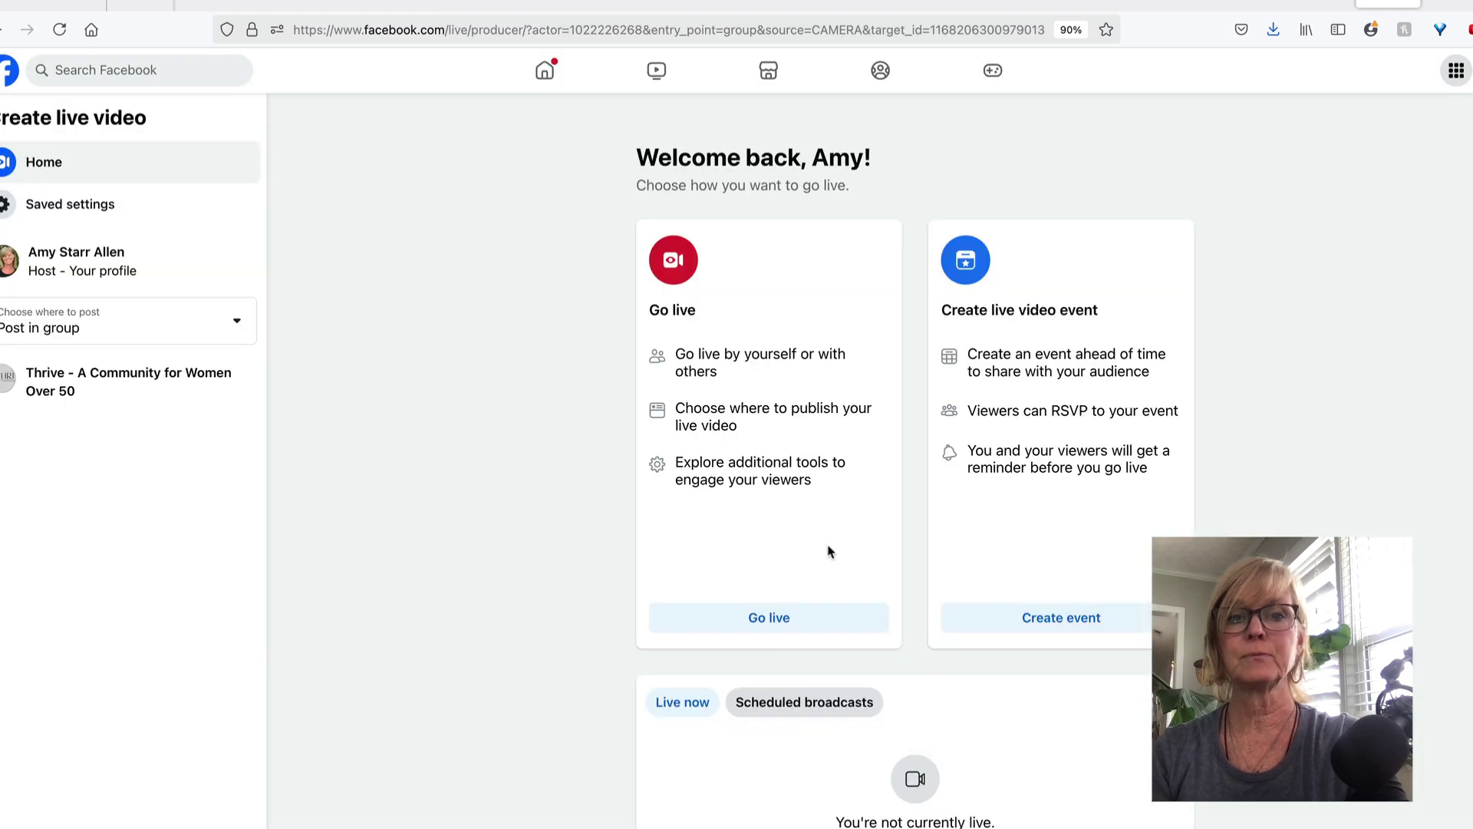
Choose Go live and expand Advanced Settings to reveal the stream key and server URL
left_click(777, 623)
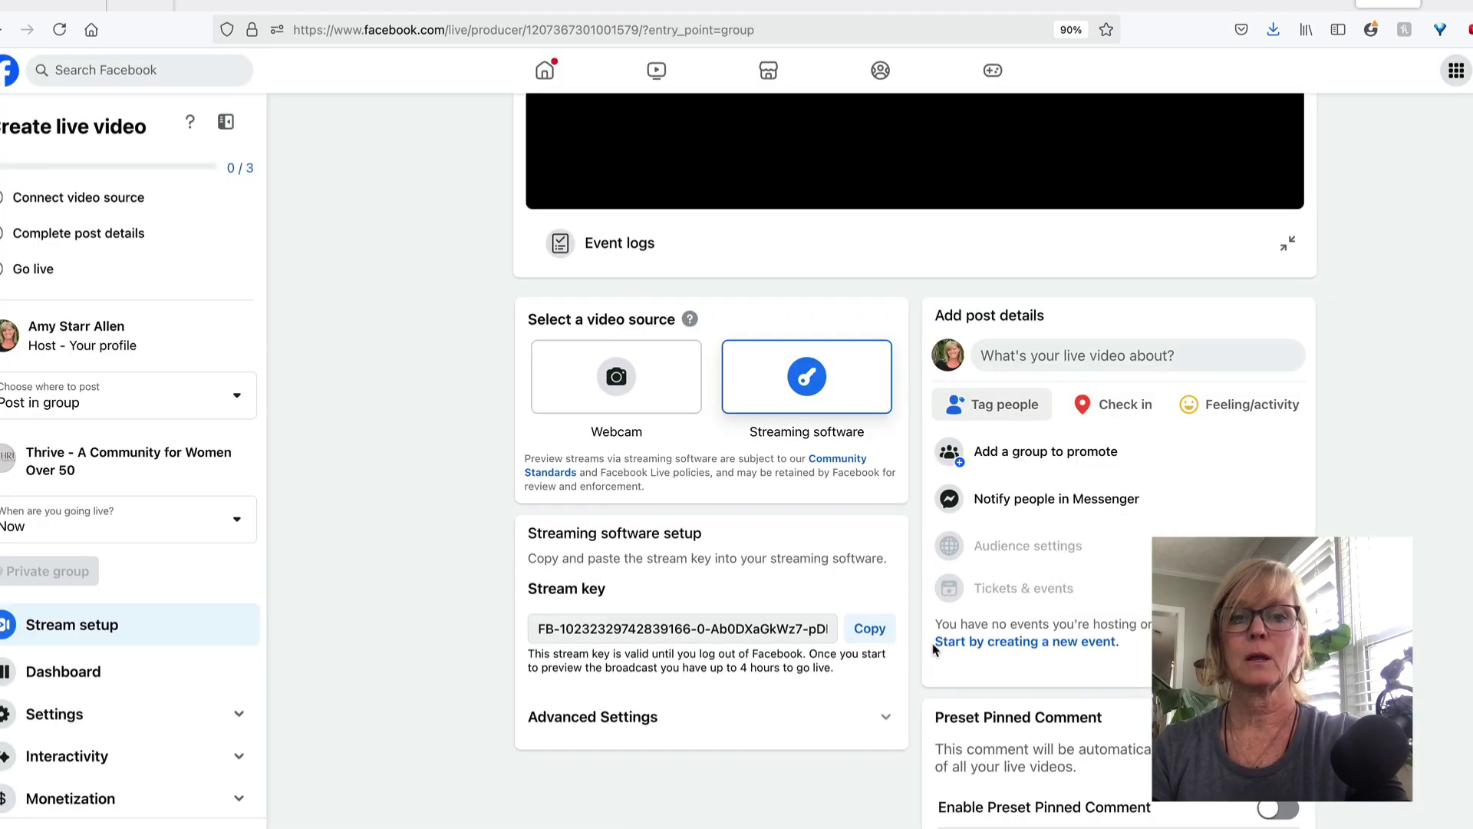
left_click(888, 721)
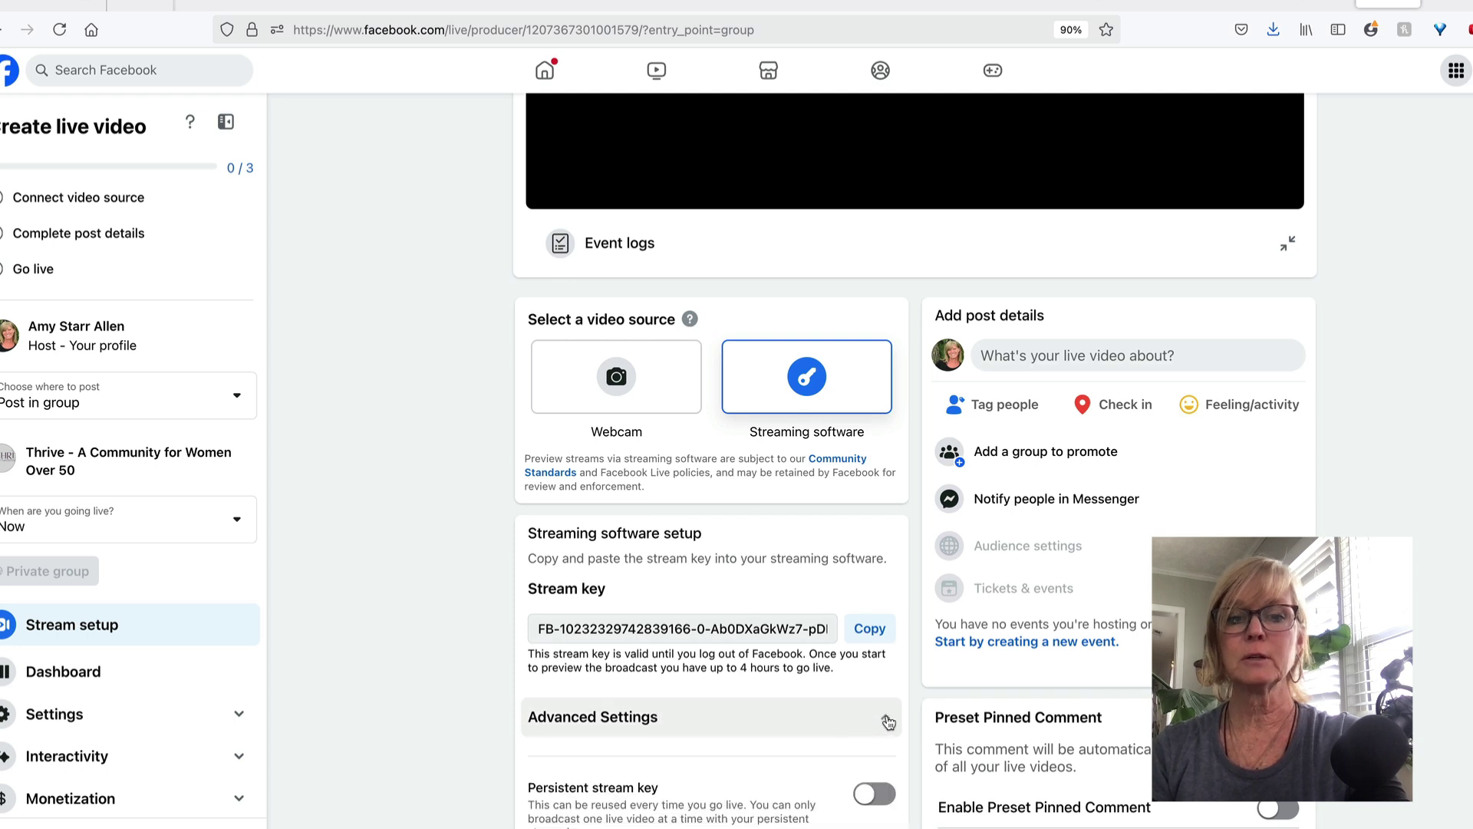
scroll(882, 690, "down", 3)
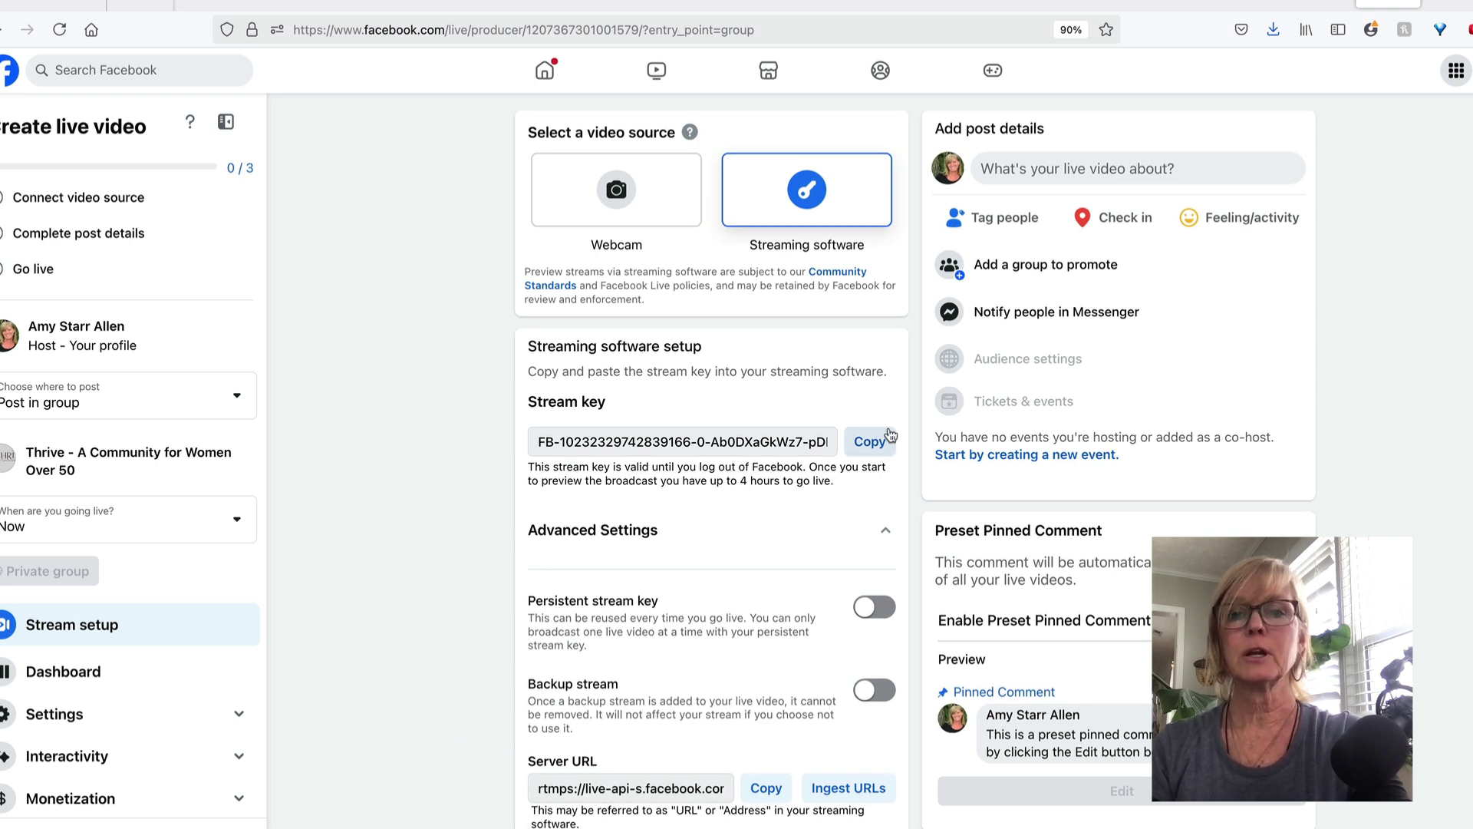
left_click(1129, 3)
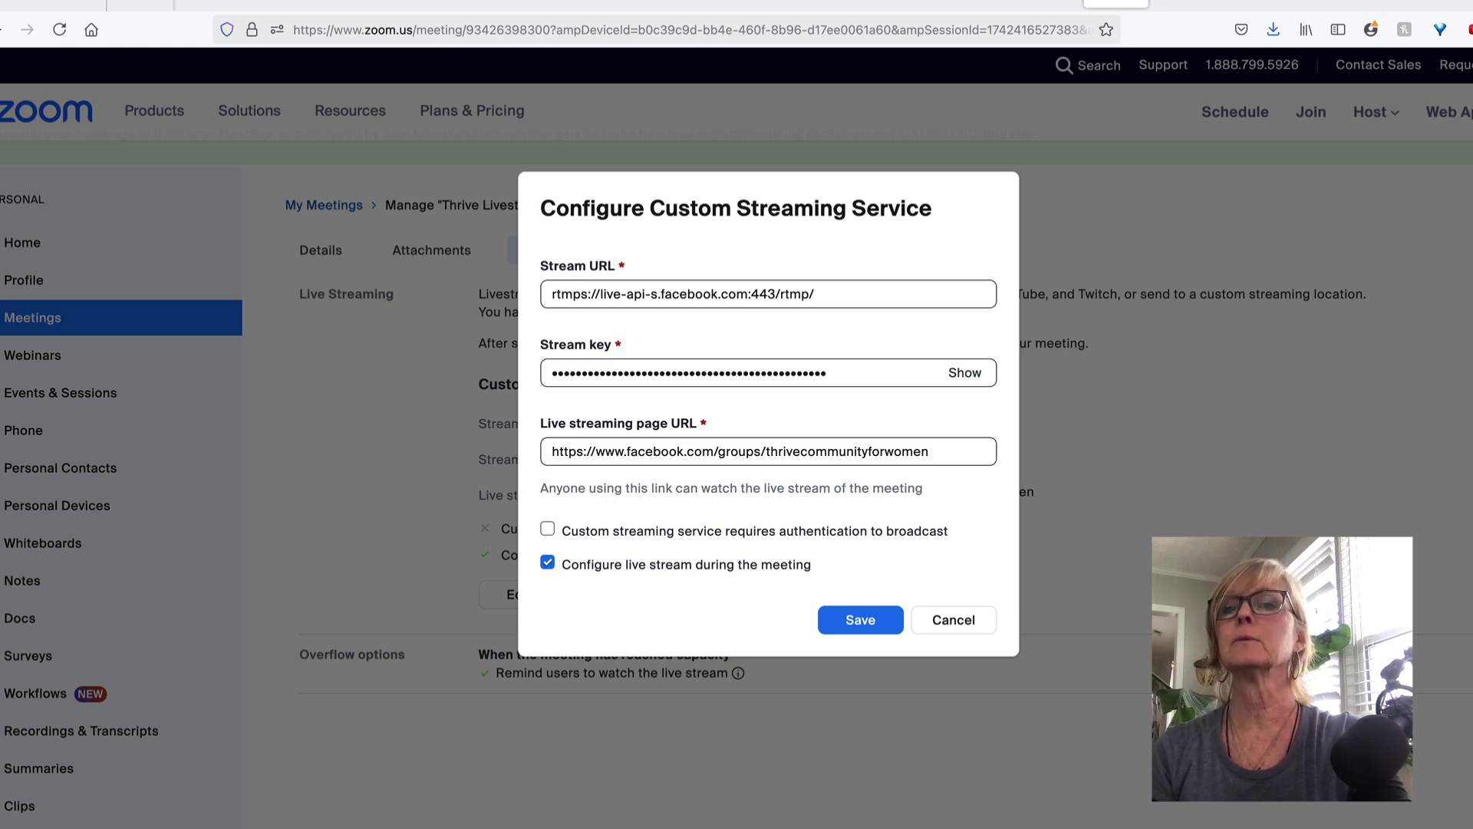
left_click(1388, 6)
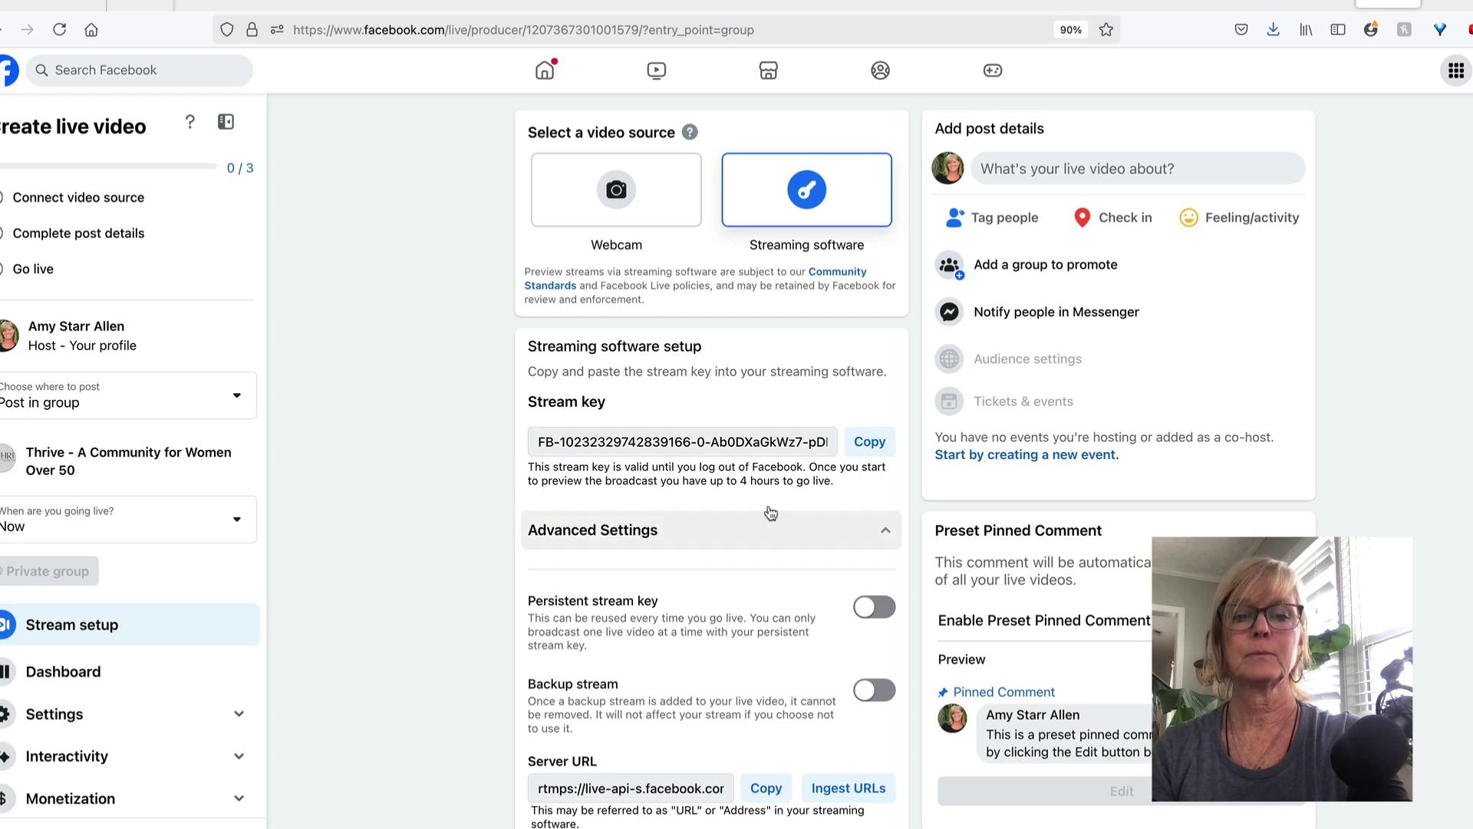
left_click(765, 788)
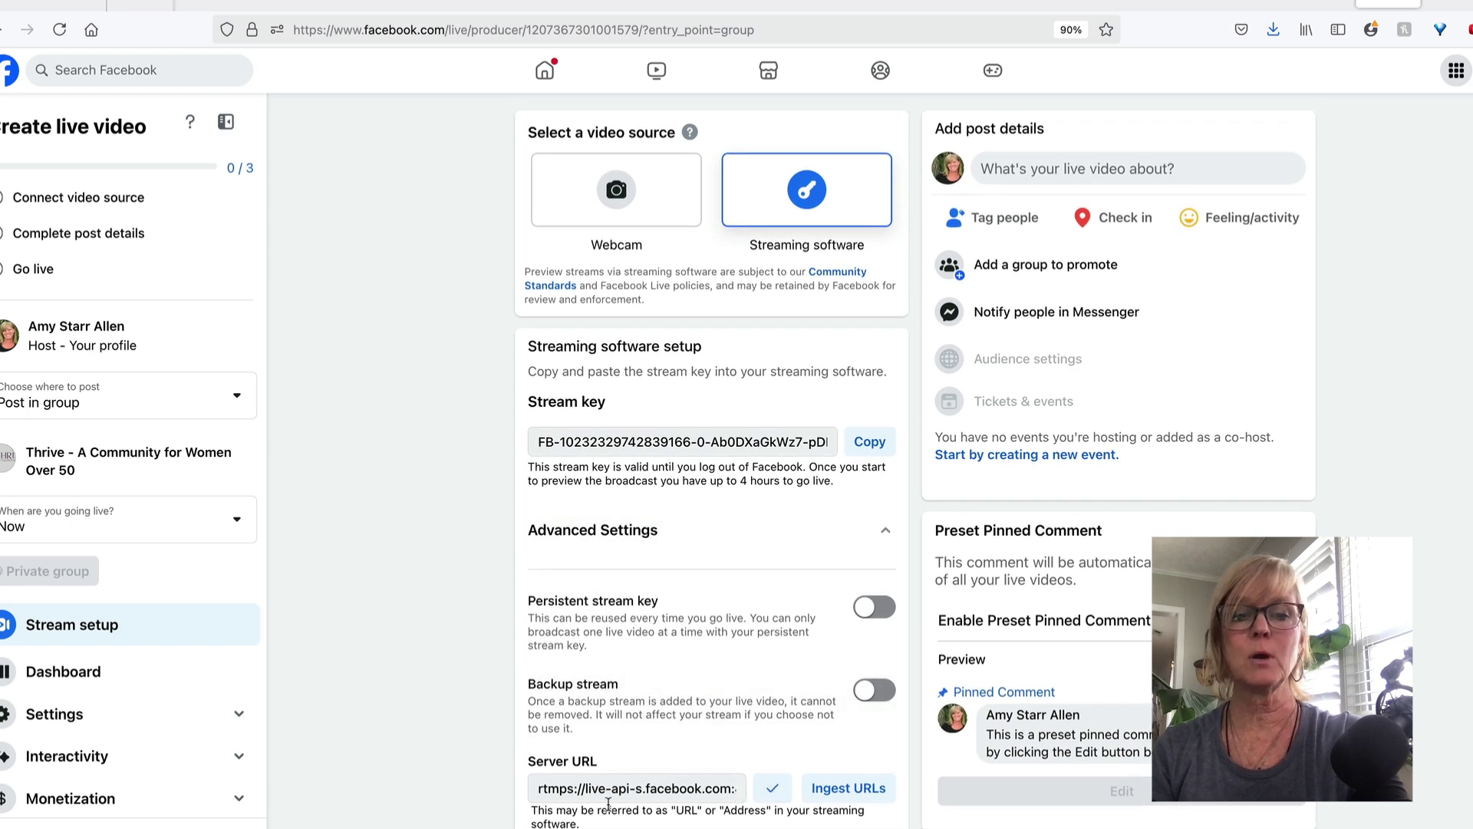
left_click(1116, 6)
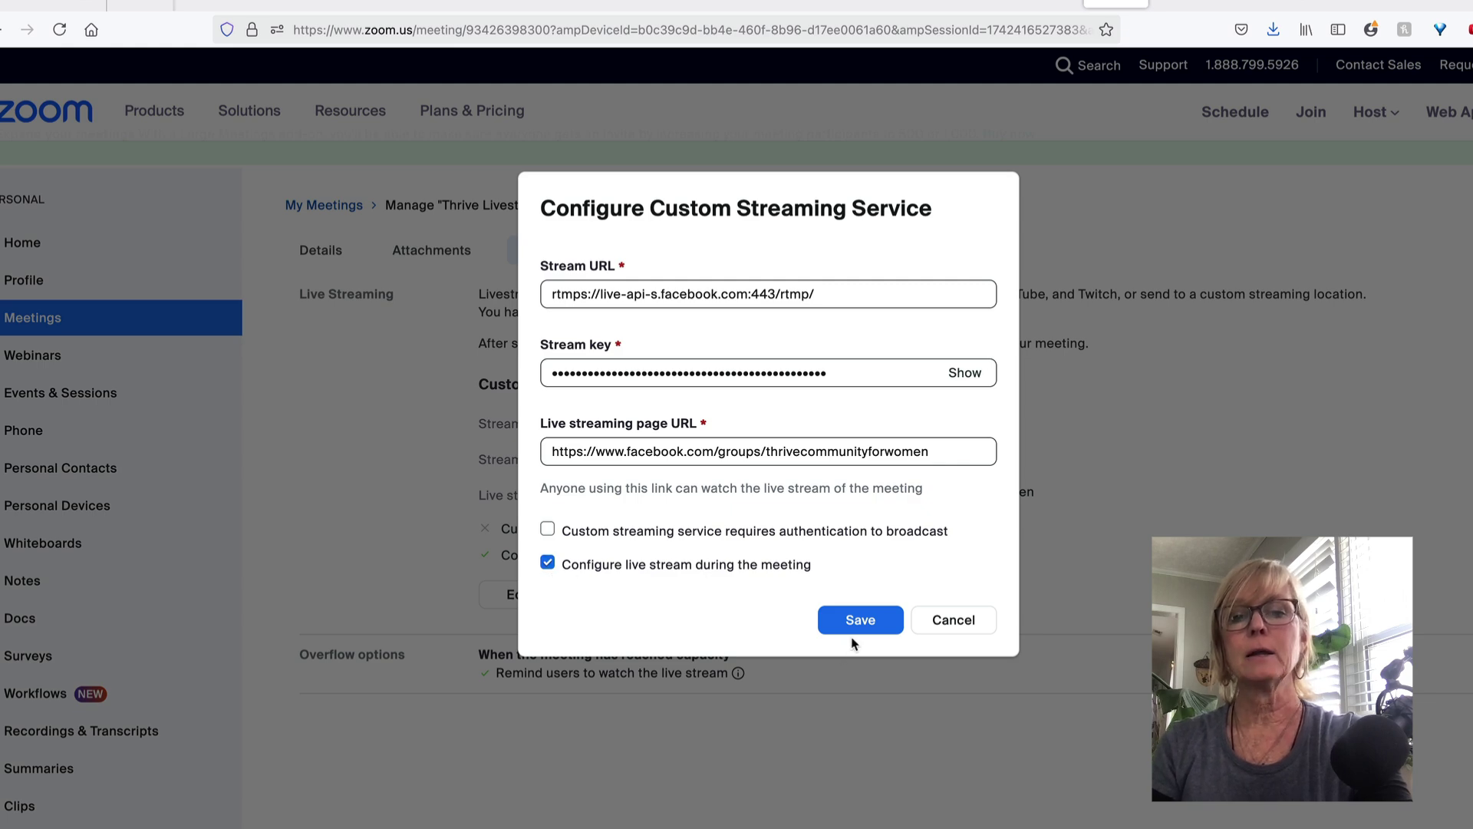
left_click(881, 629)
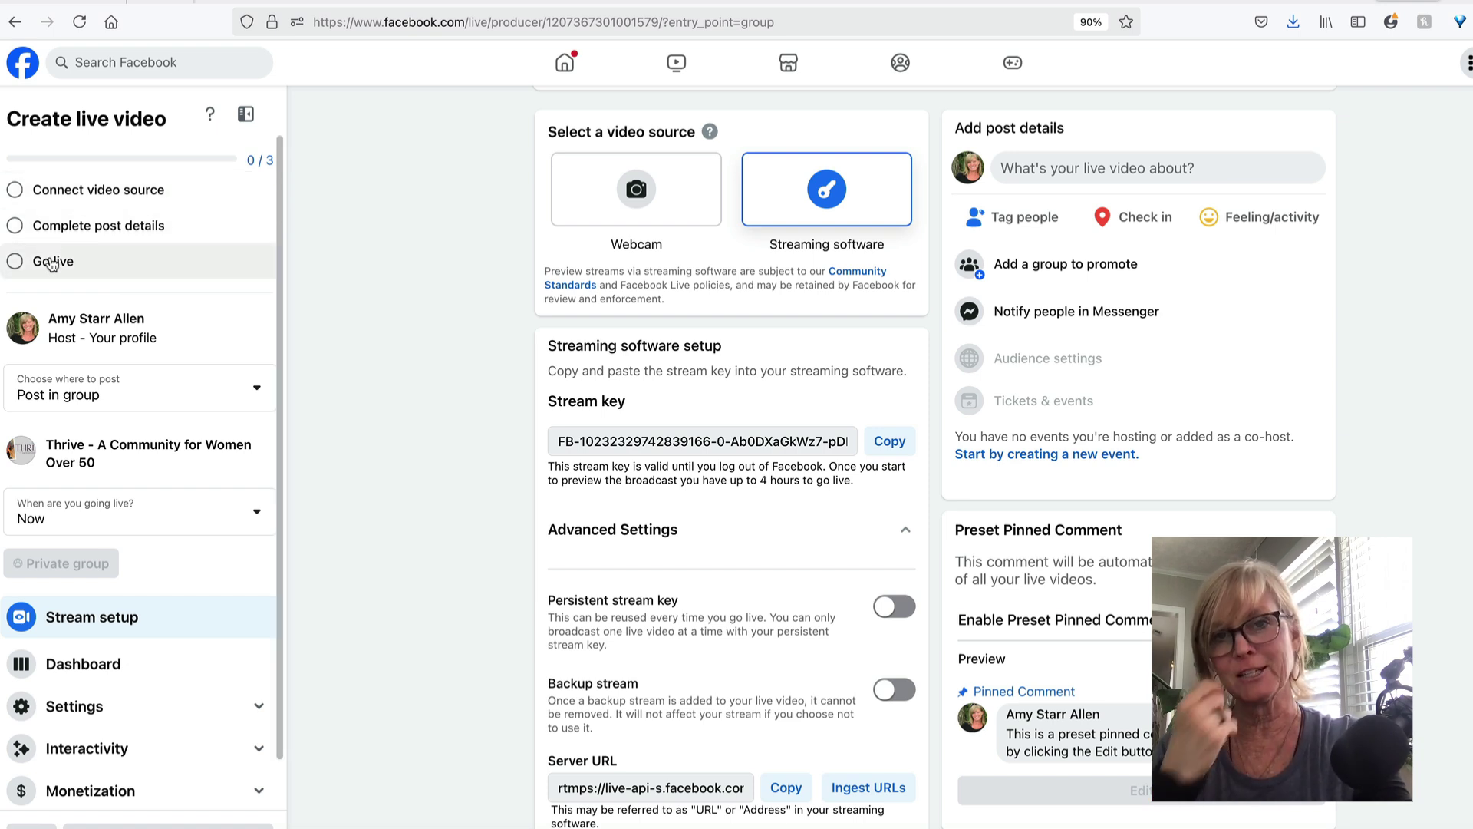
scroll(1128, 315, "up", 1)
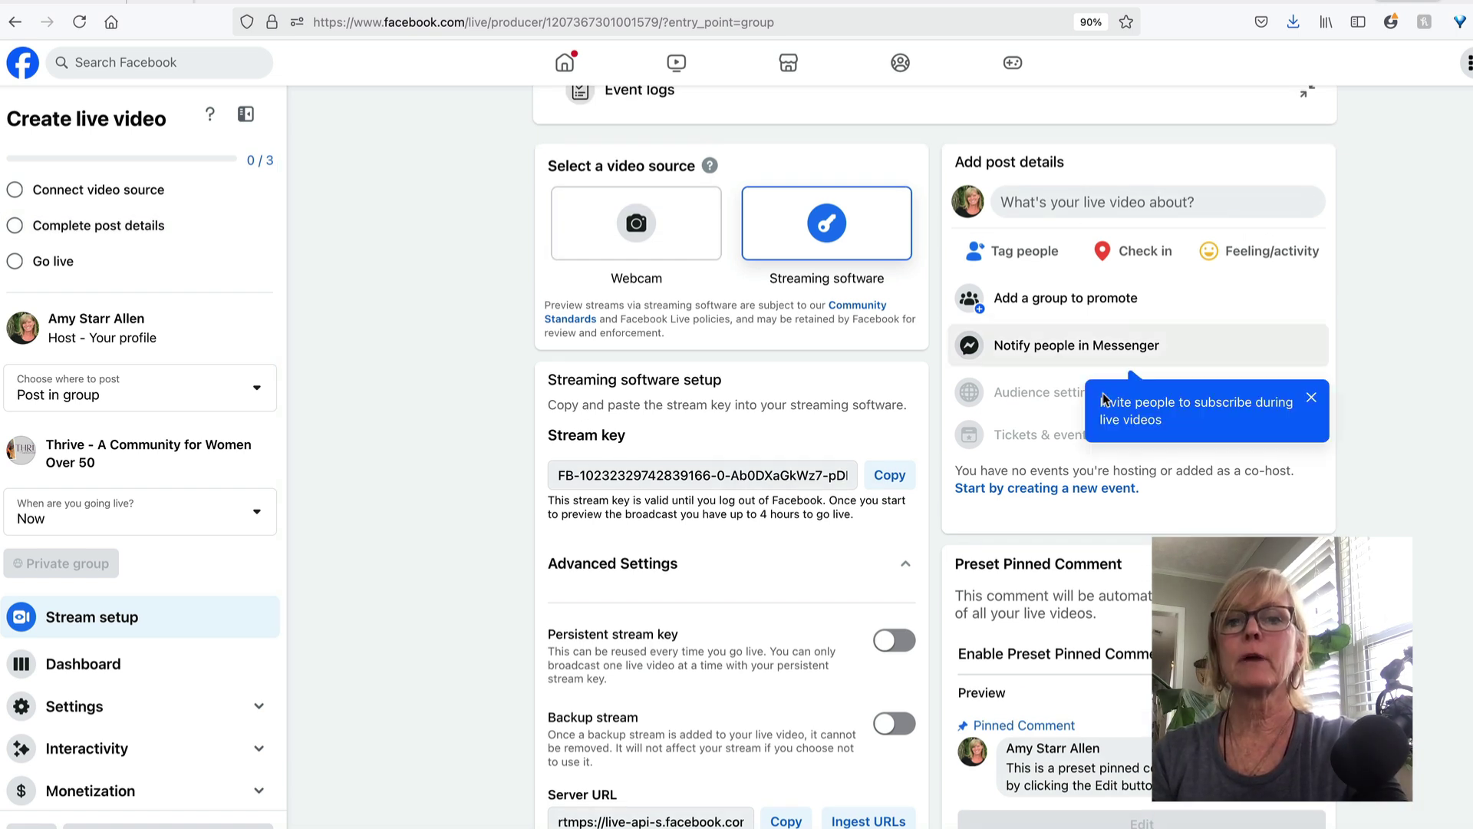
left_click(1055, 203)
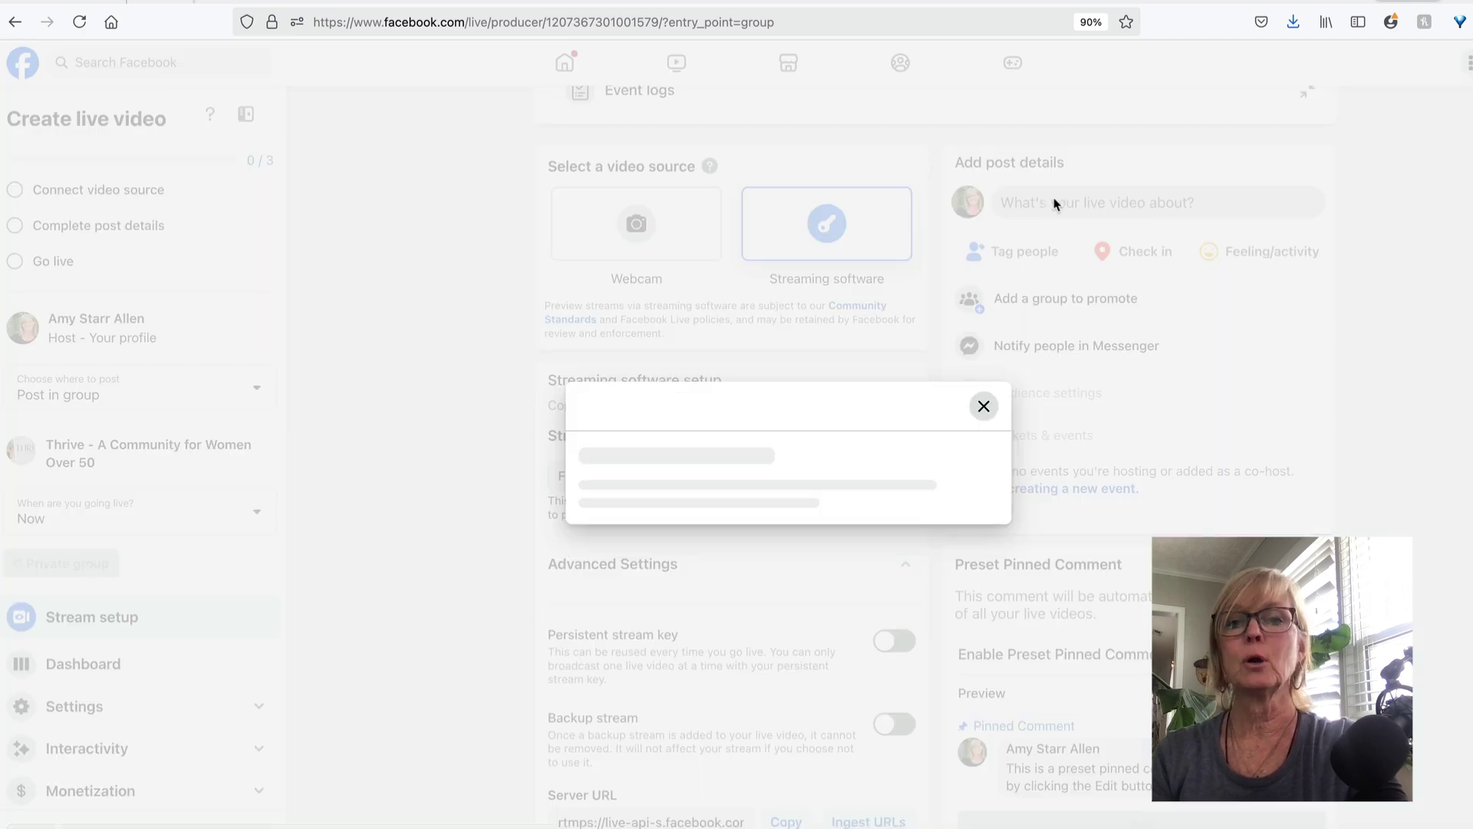
Enter title 'Testing livestream' and description 'Please disregard- this is a test', then save
left_click(719, 373)
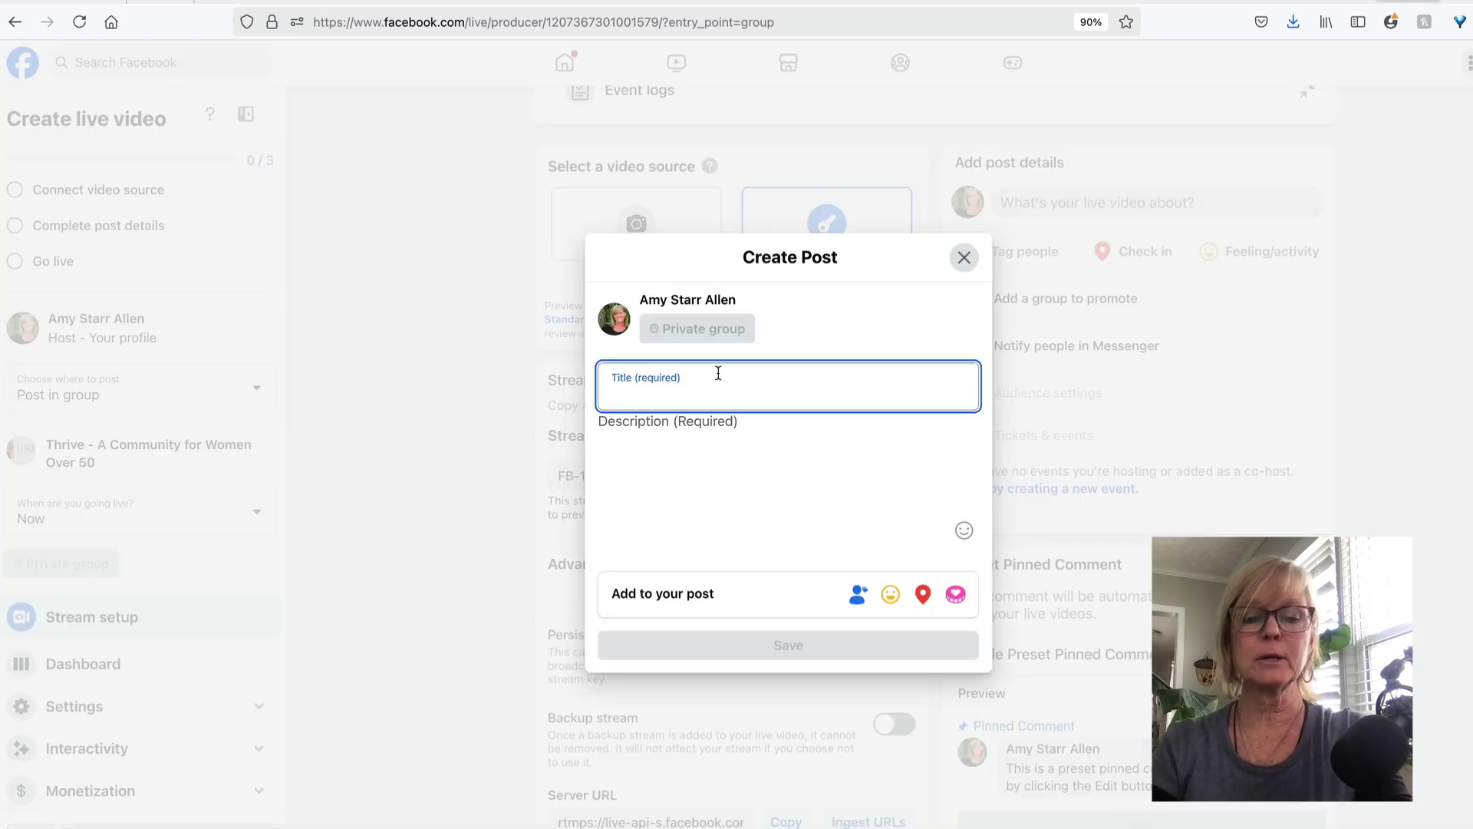
type("Testin")
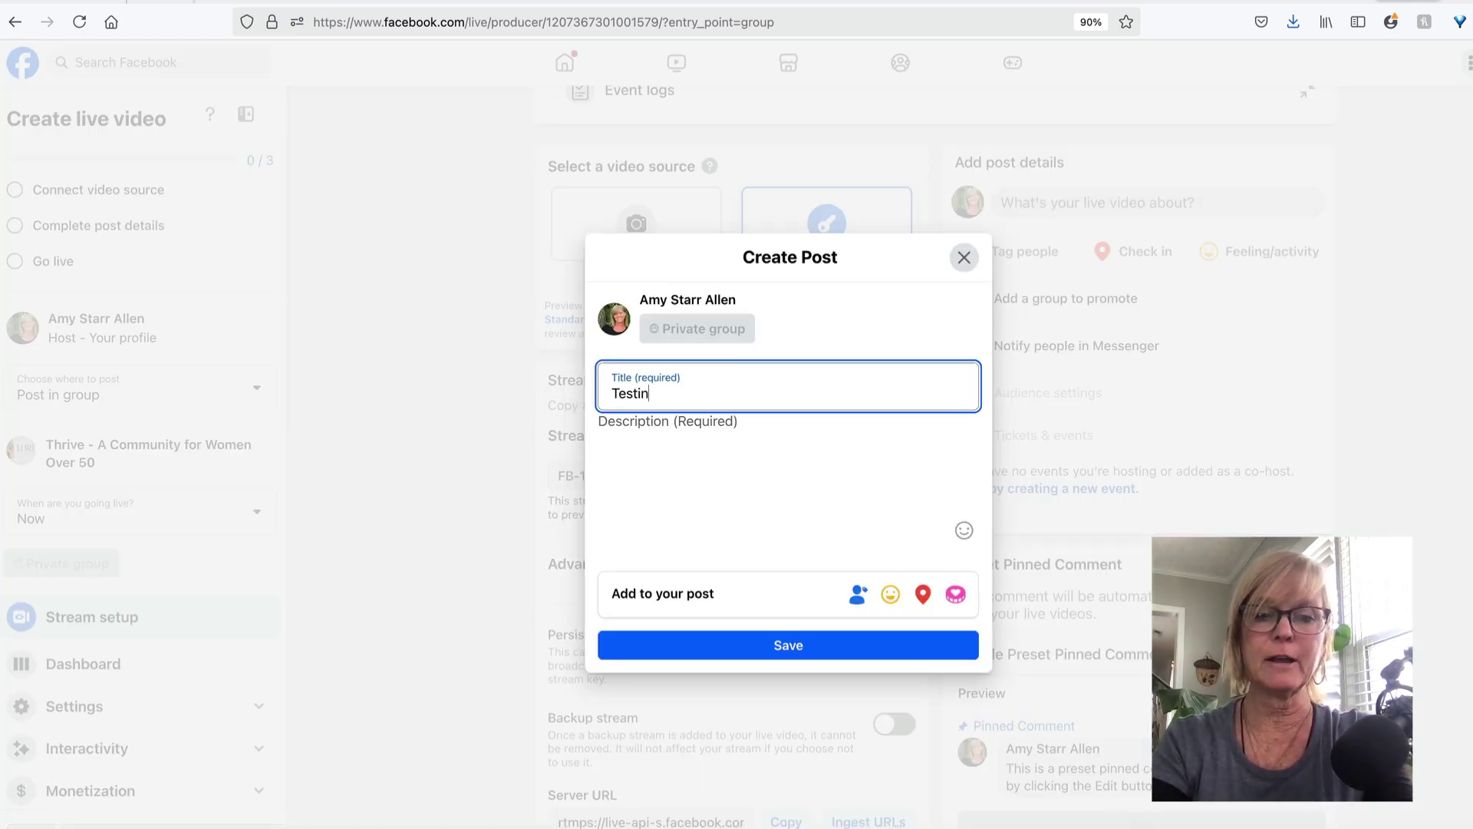
type("g livestream")
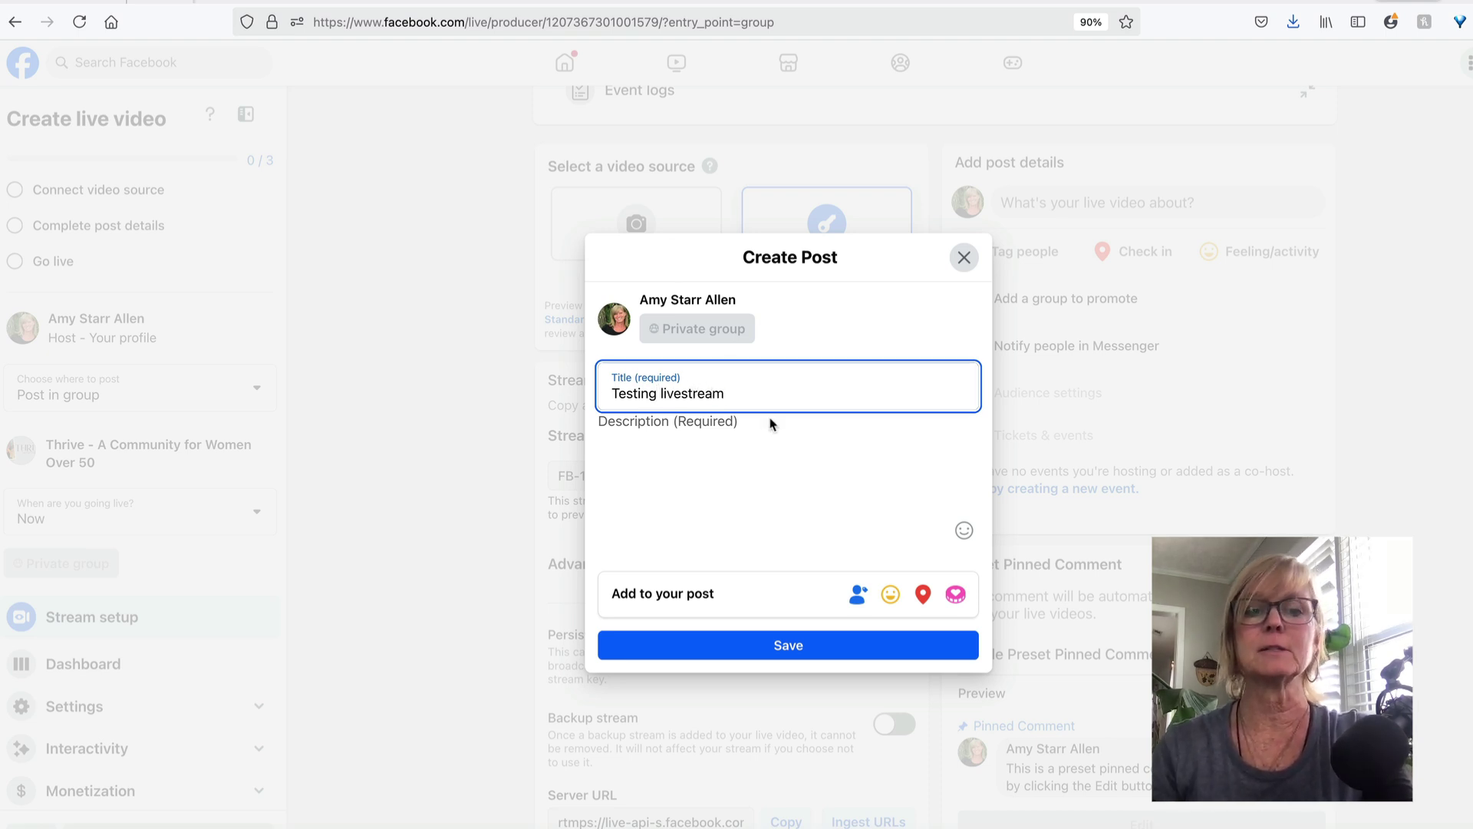
left_click(767, 427)
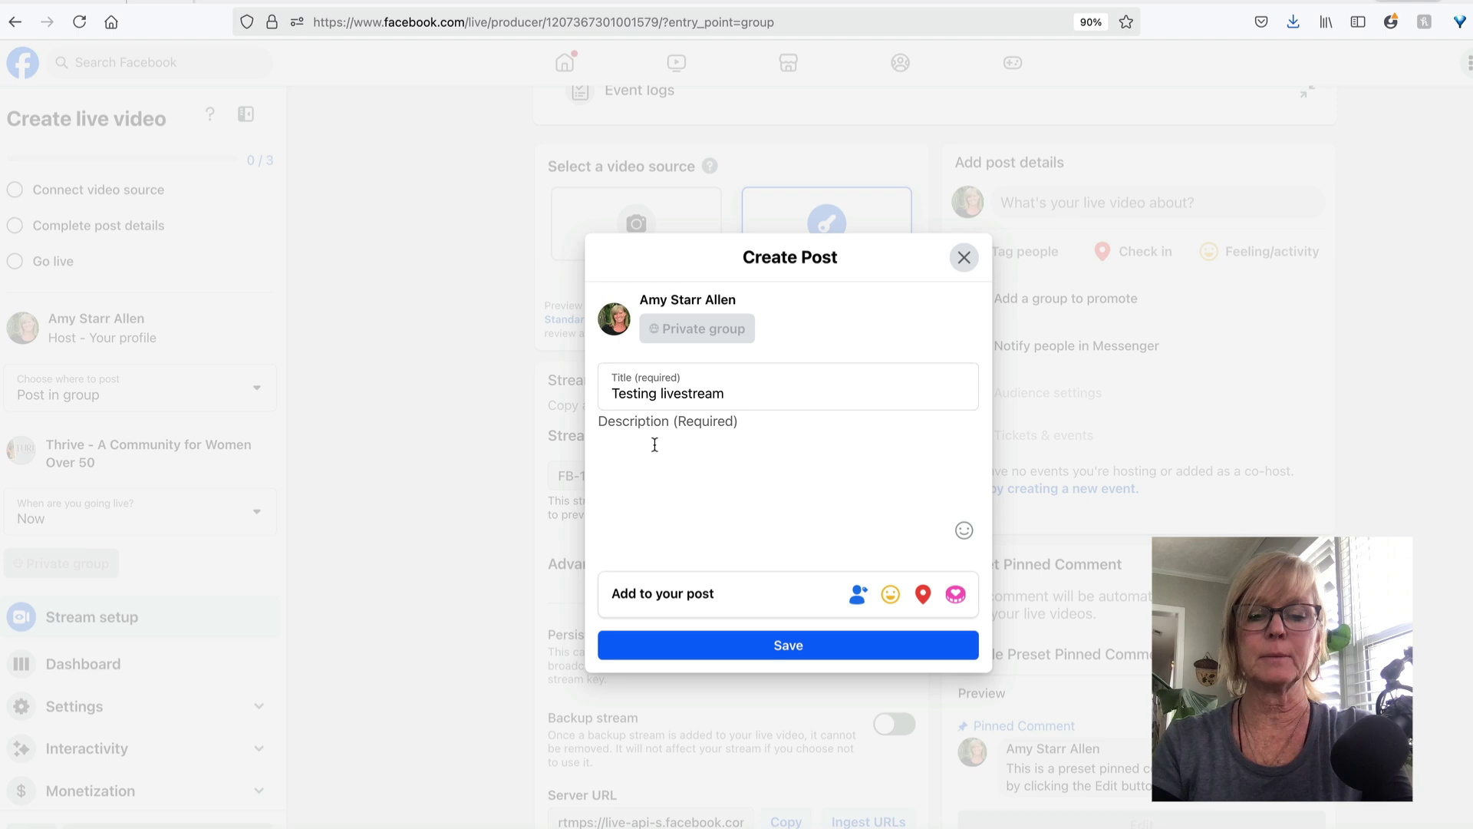
type("Please disregard- this is a")
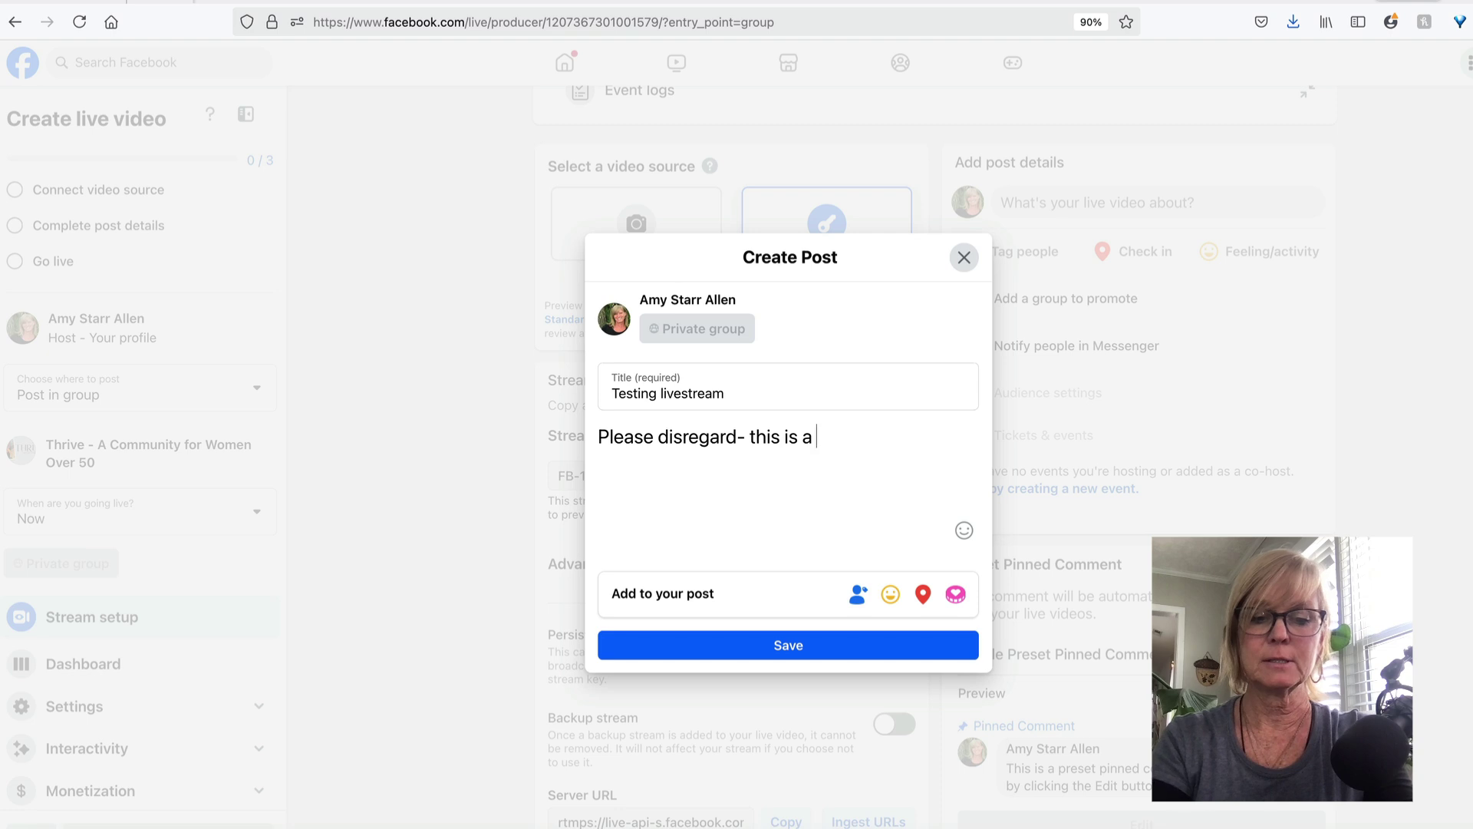
left_click(776, 647)
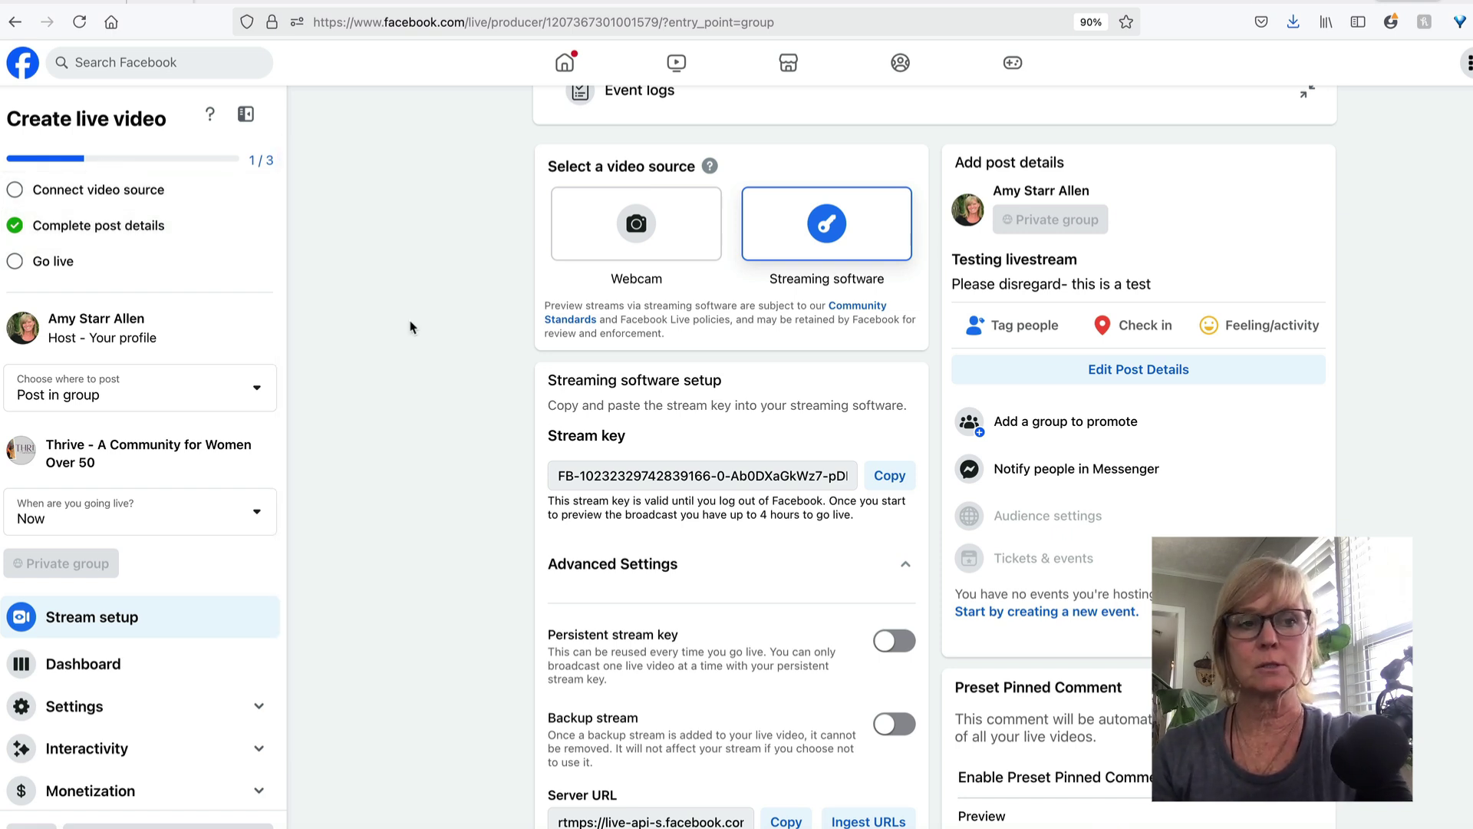
Copy the Thrive Livestream invite link and launch the meeting from it in a new tab
mouse_move(1304, 2)
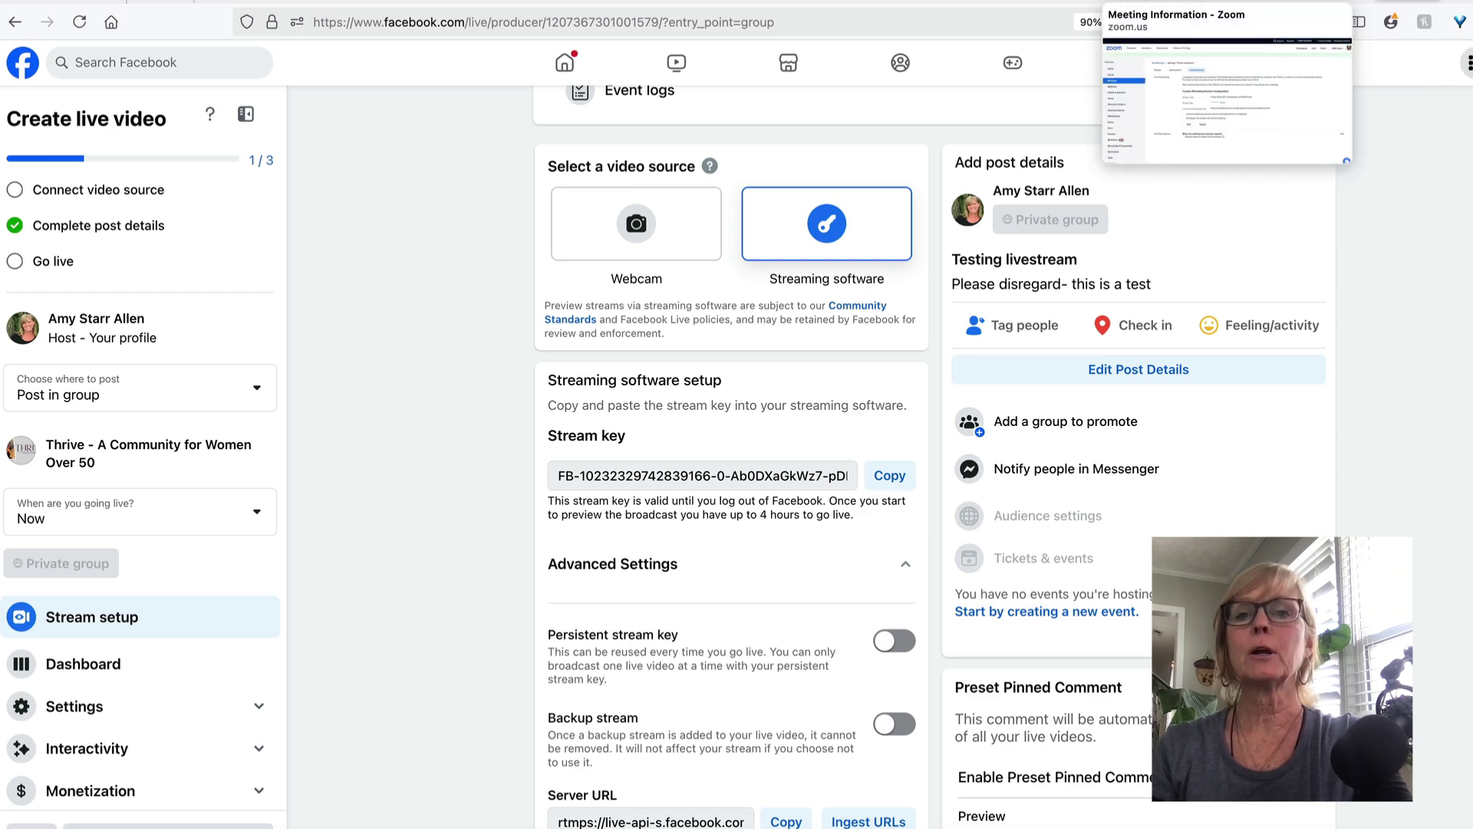
left_click(1135, 2)
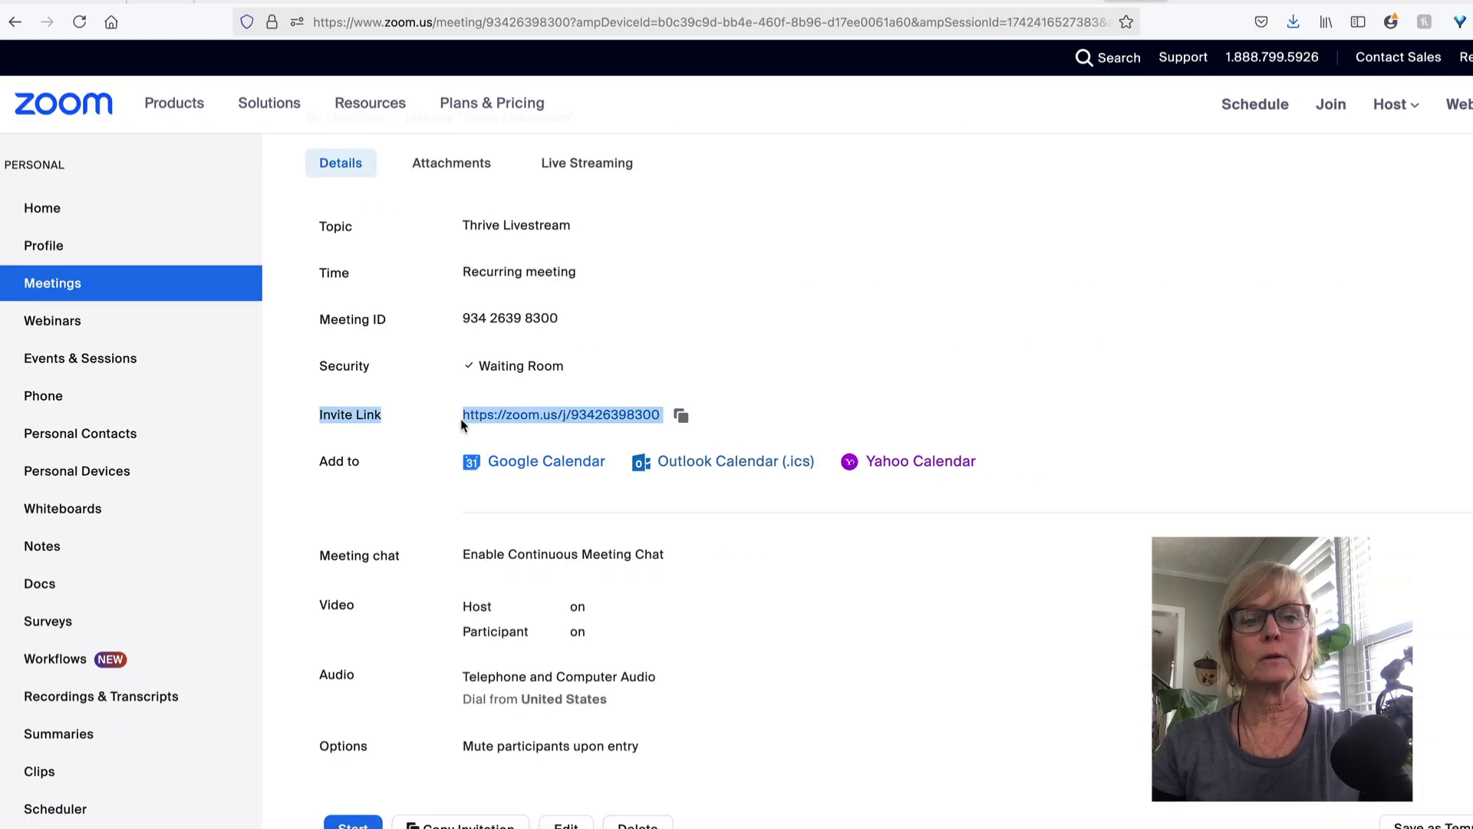
left_click_drag(461, 424, 462, 423)
key("ctrl+c")
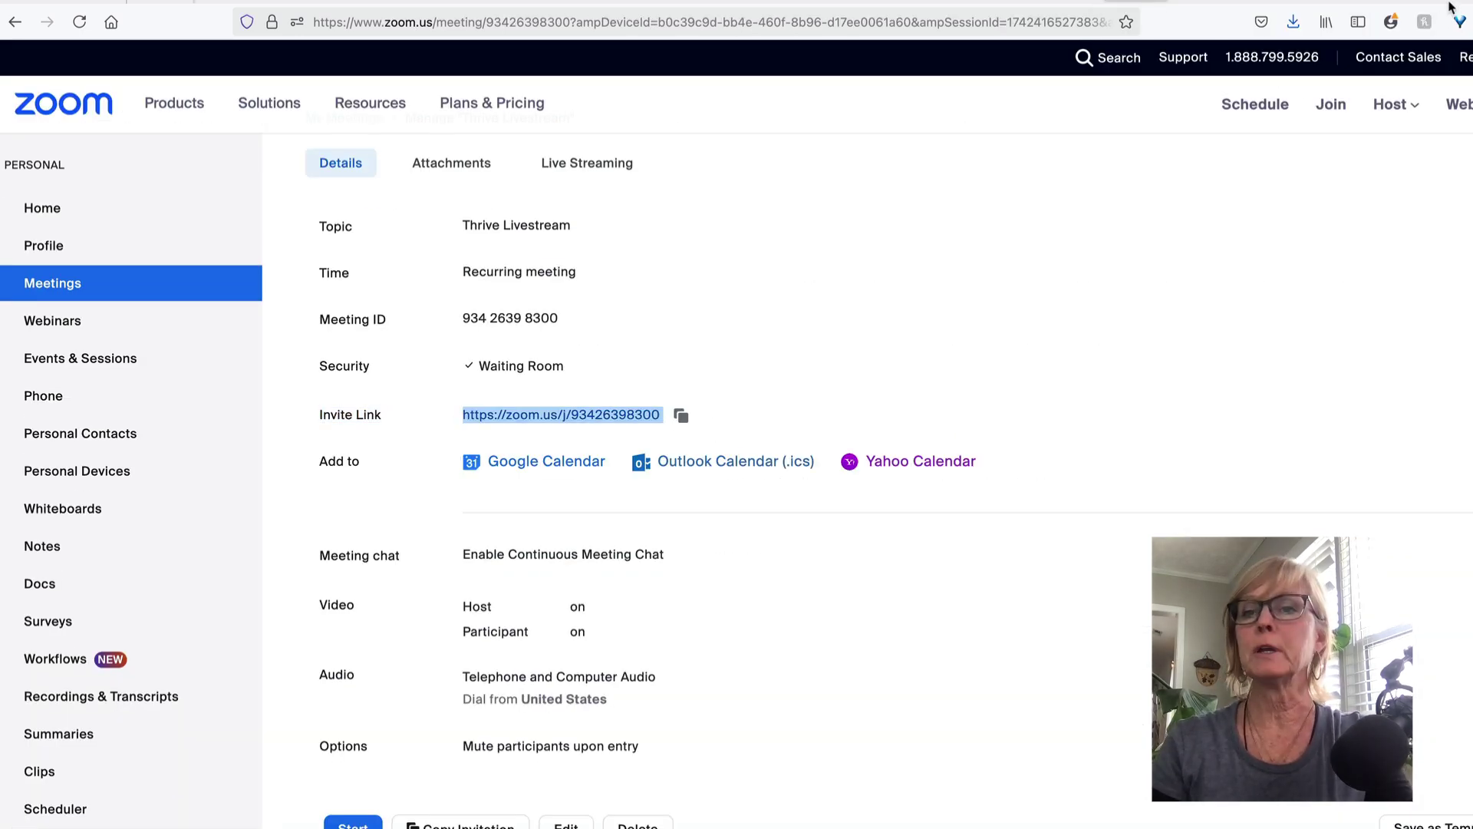
key("ctrl+t")
key("ctrl+v")
key("Return")
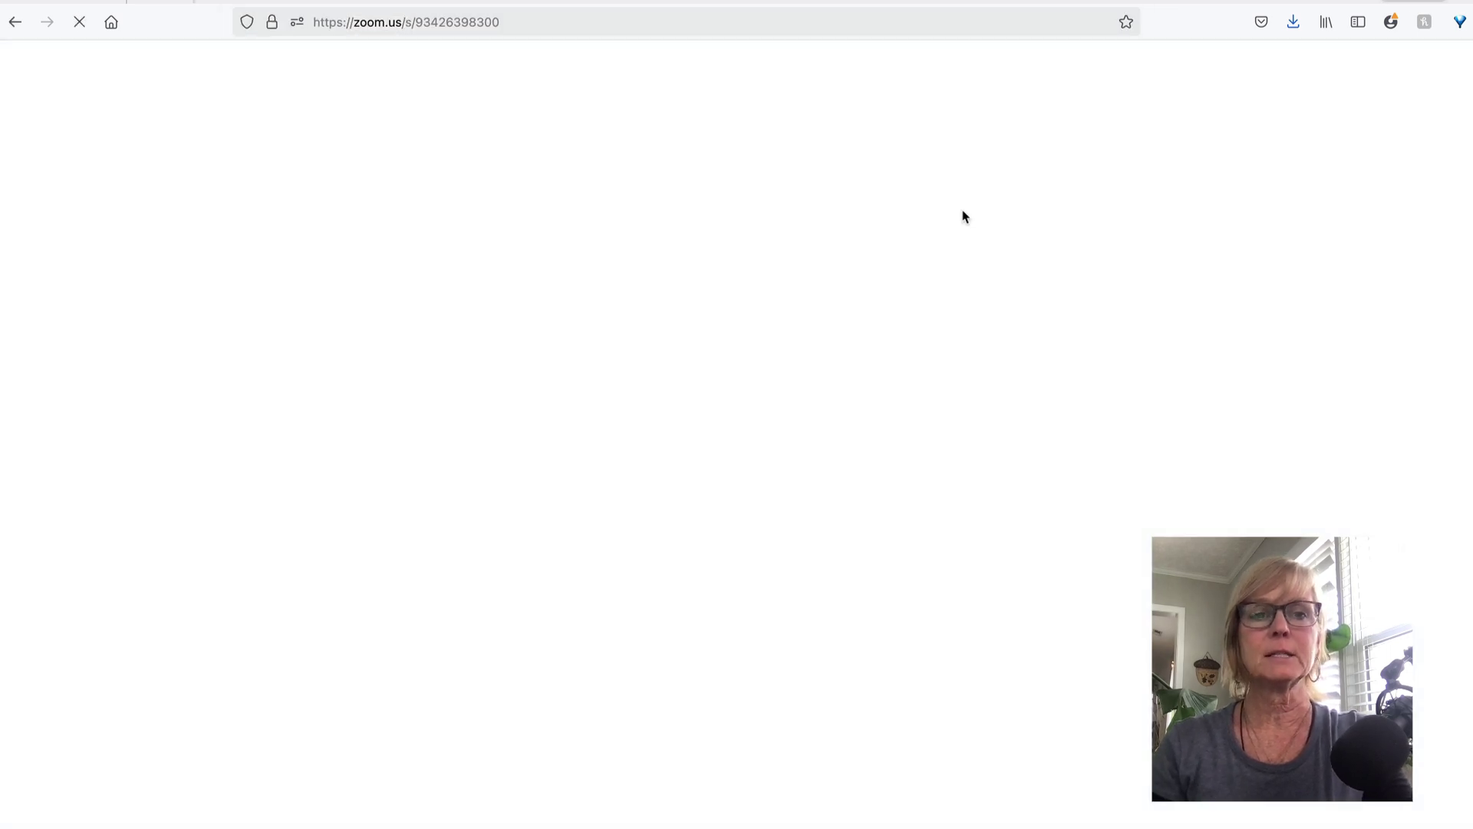
key("Return")
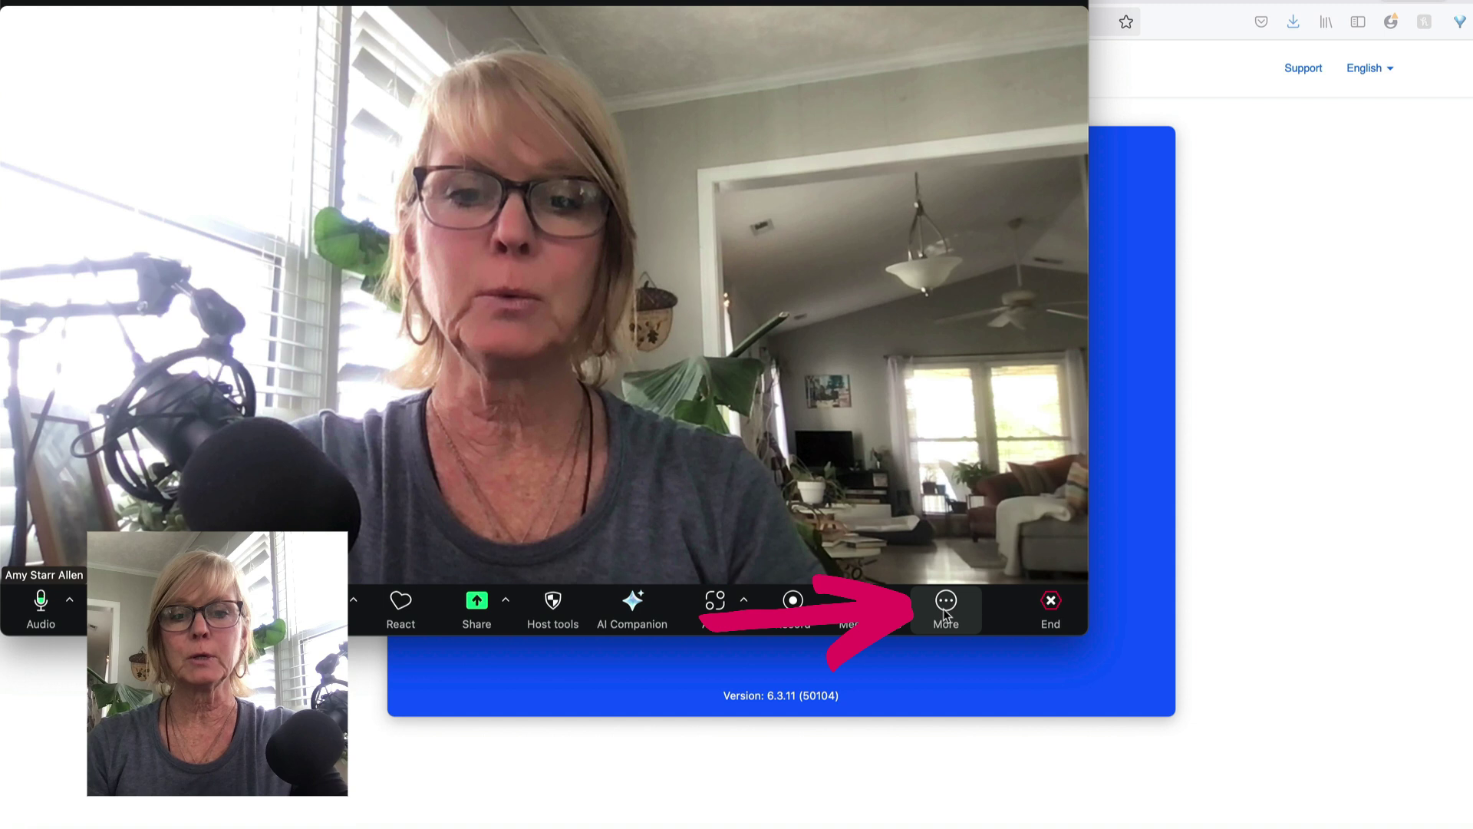
Choose More > Livestream > Live on Custom Live Streaming Service in the meeting
left_click(946, 606)
mouse_move(964, 530)
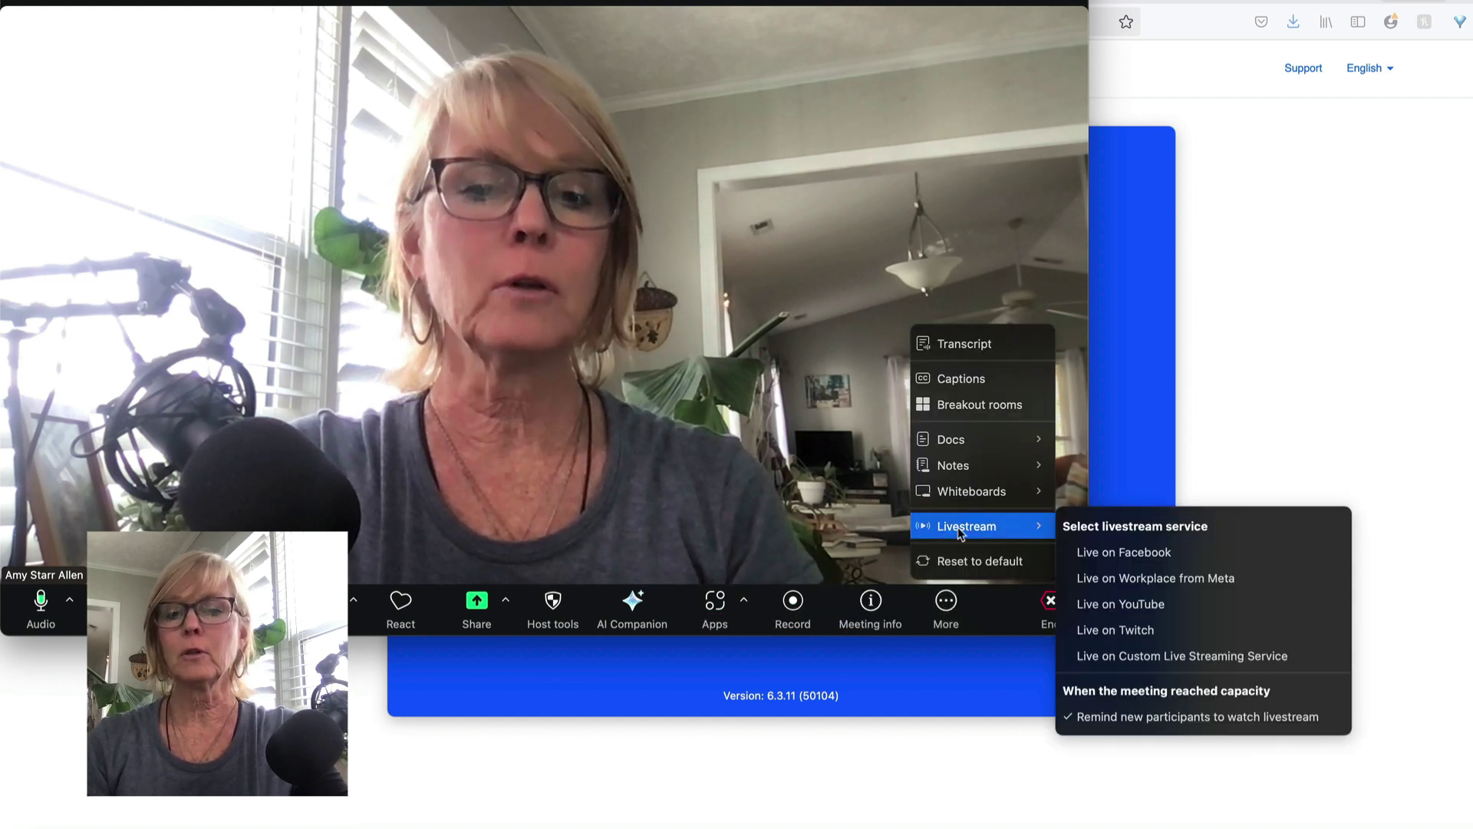
mouse_move(1028, 526)
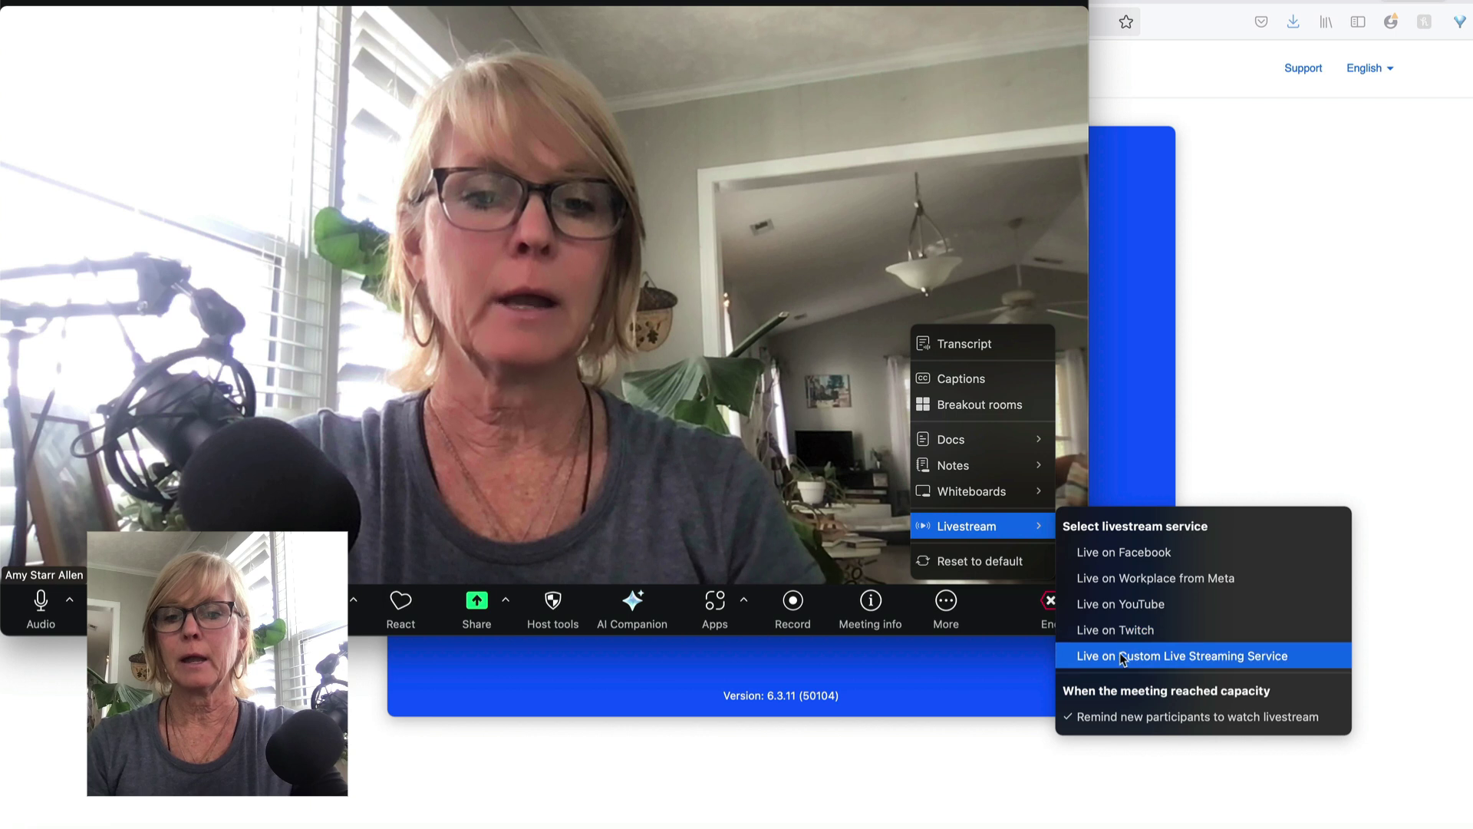
left_click(1163, 658)
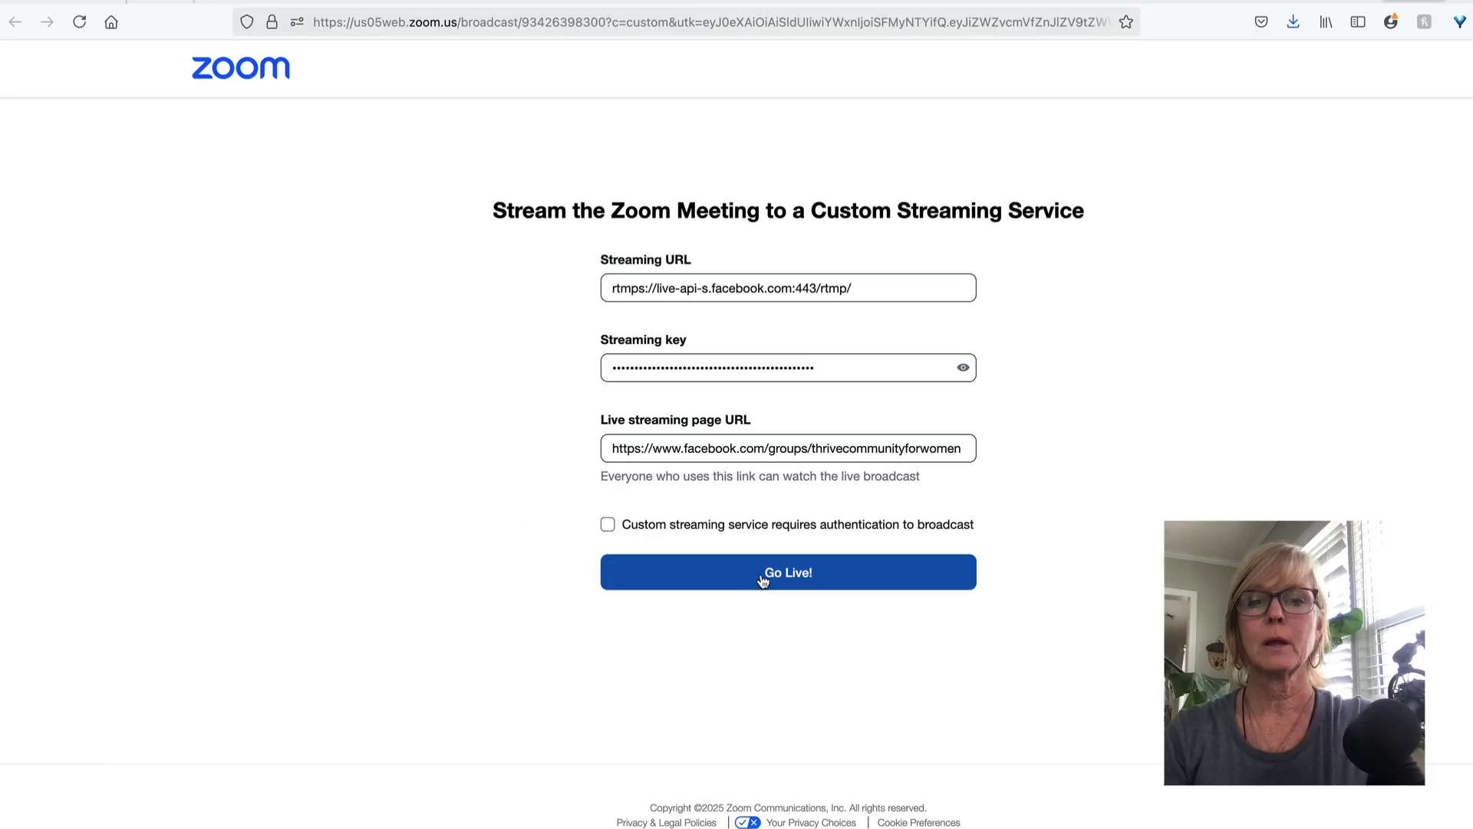
Go live from Zoom's Custom Streaming Service page, then start the Facebook live video
left_click(774, 580)
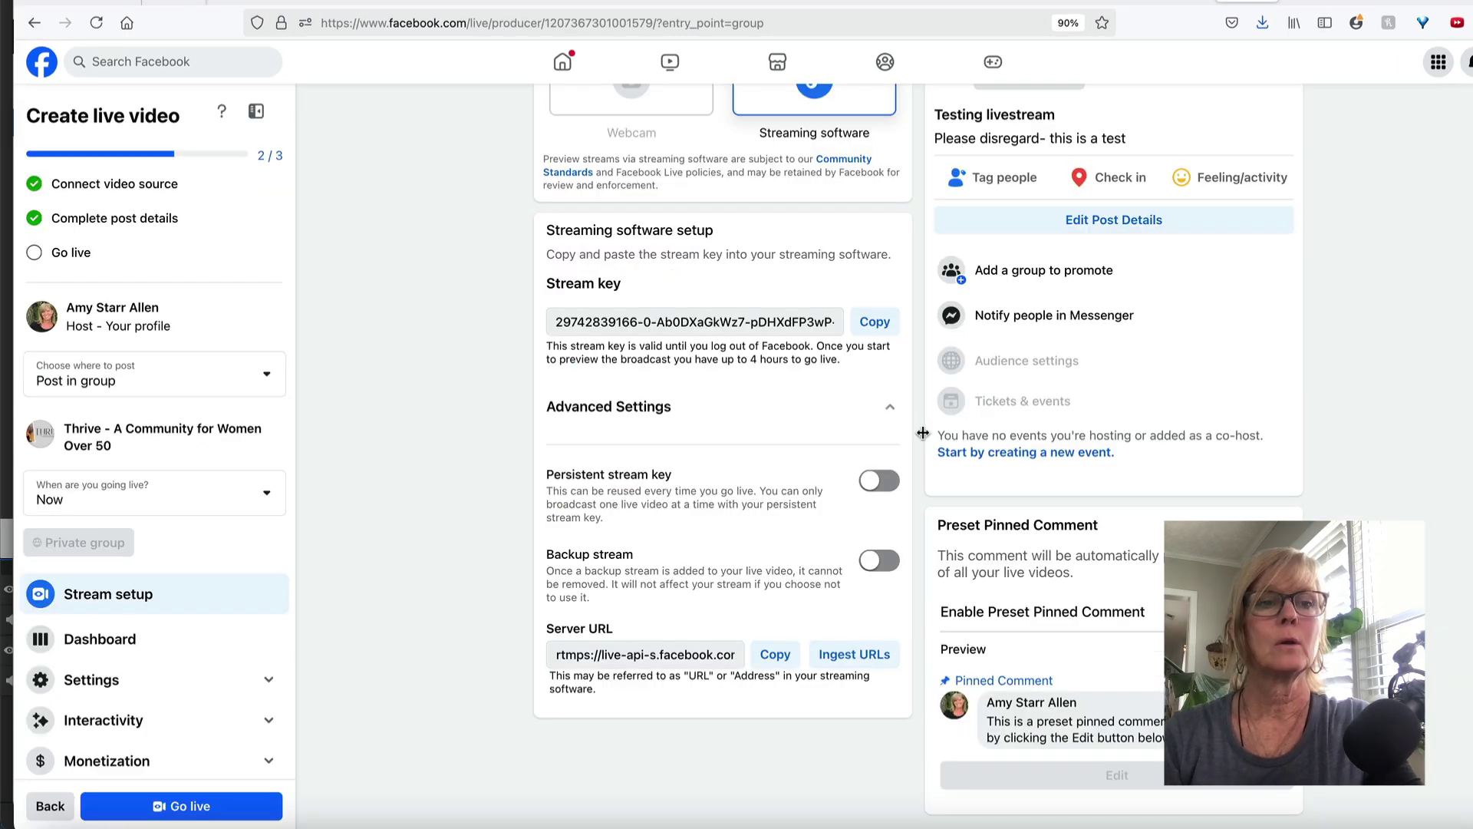
scroll(942, 431, "up", 1)
scroll(942, 431, "up", 1)
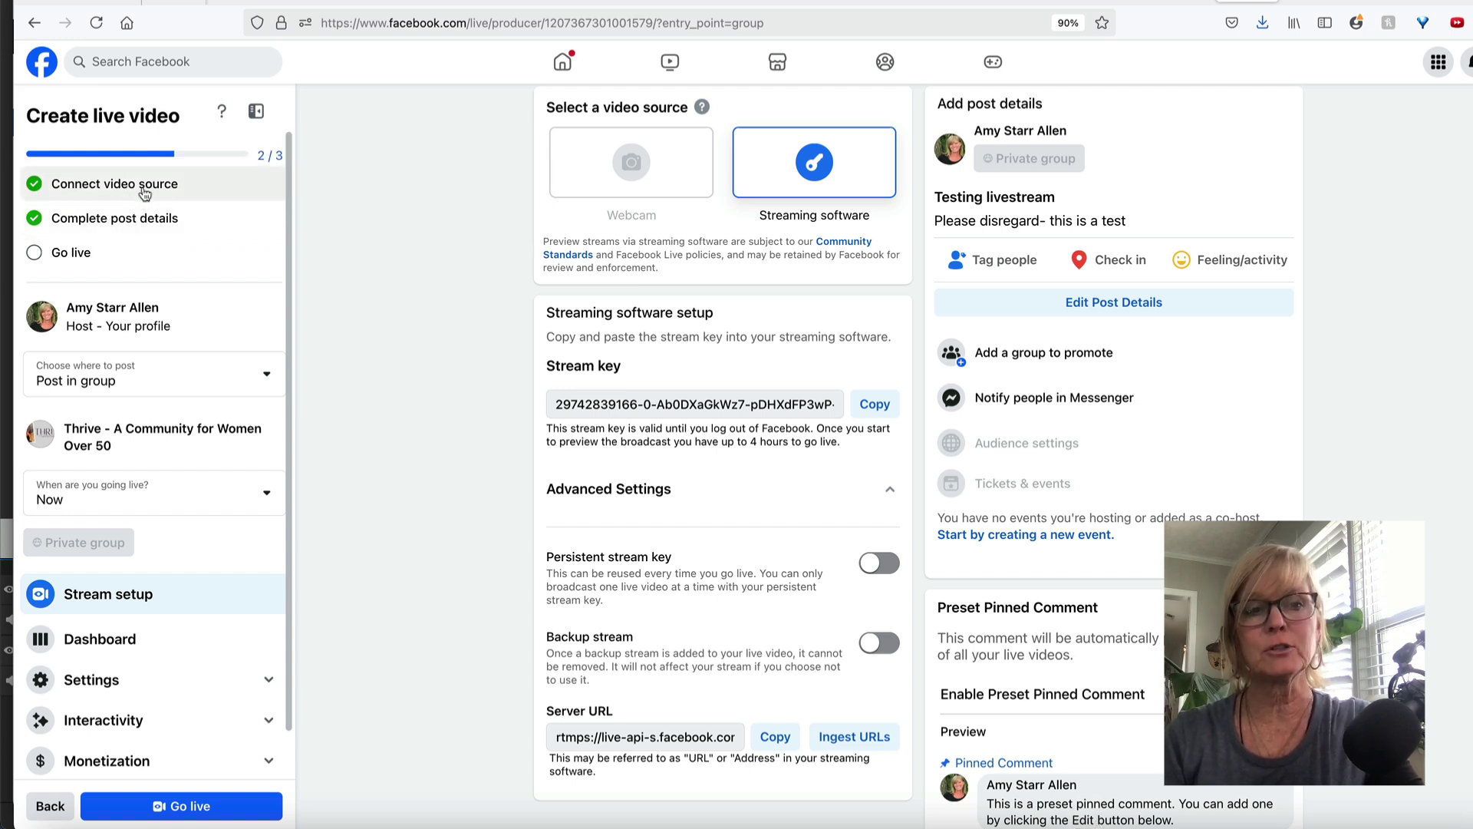
left_click(196, 805)
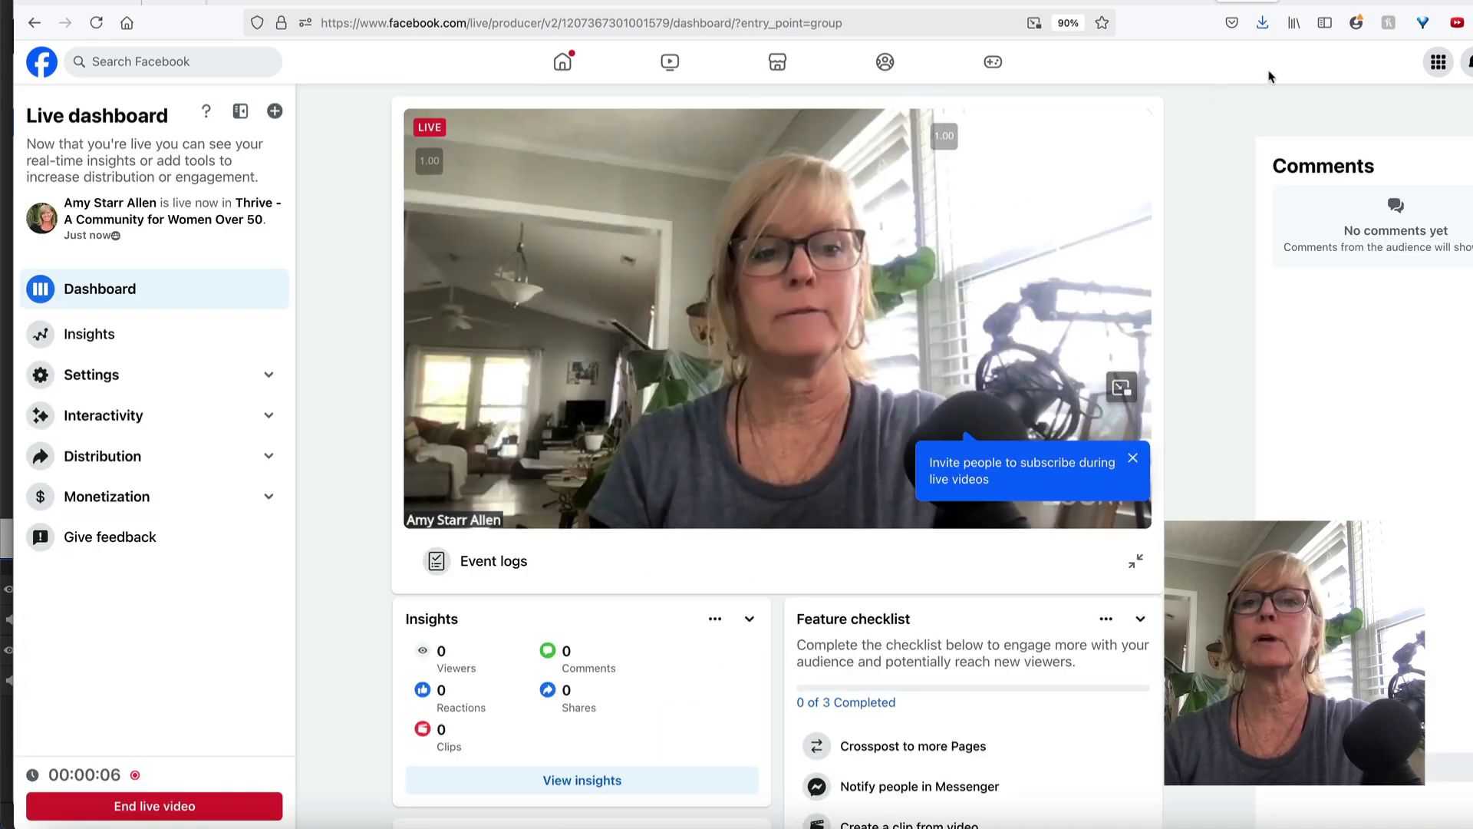
Reload the Thrive group page and scroll to the live 'Please disregard- this is a test' post
left_click(1373, 3)
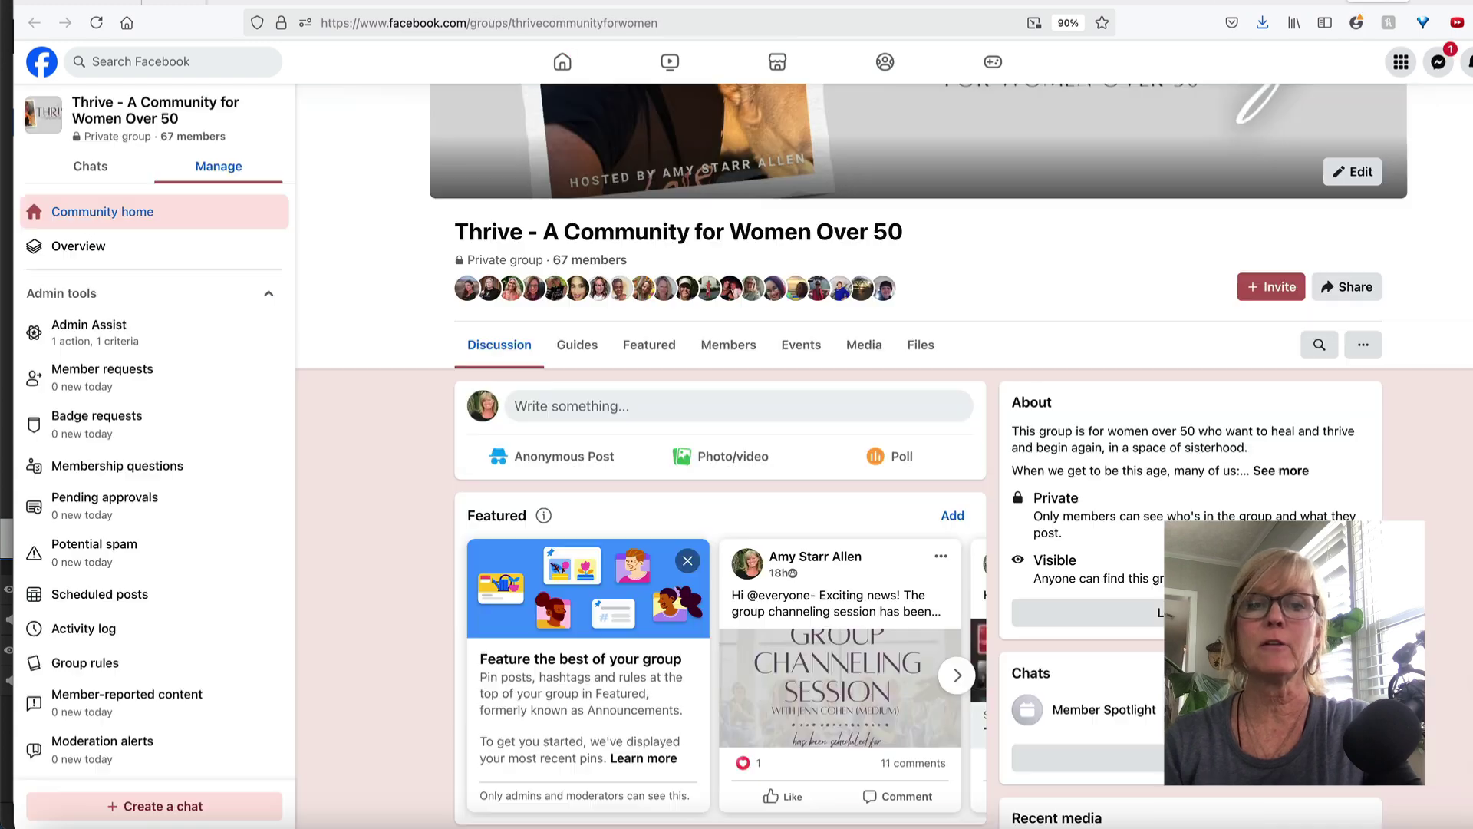
left_click(95, 23)
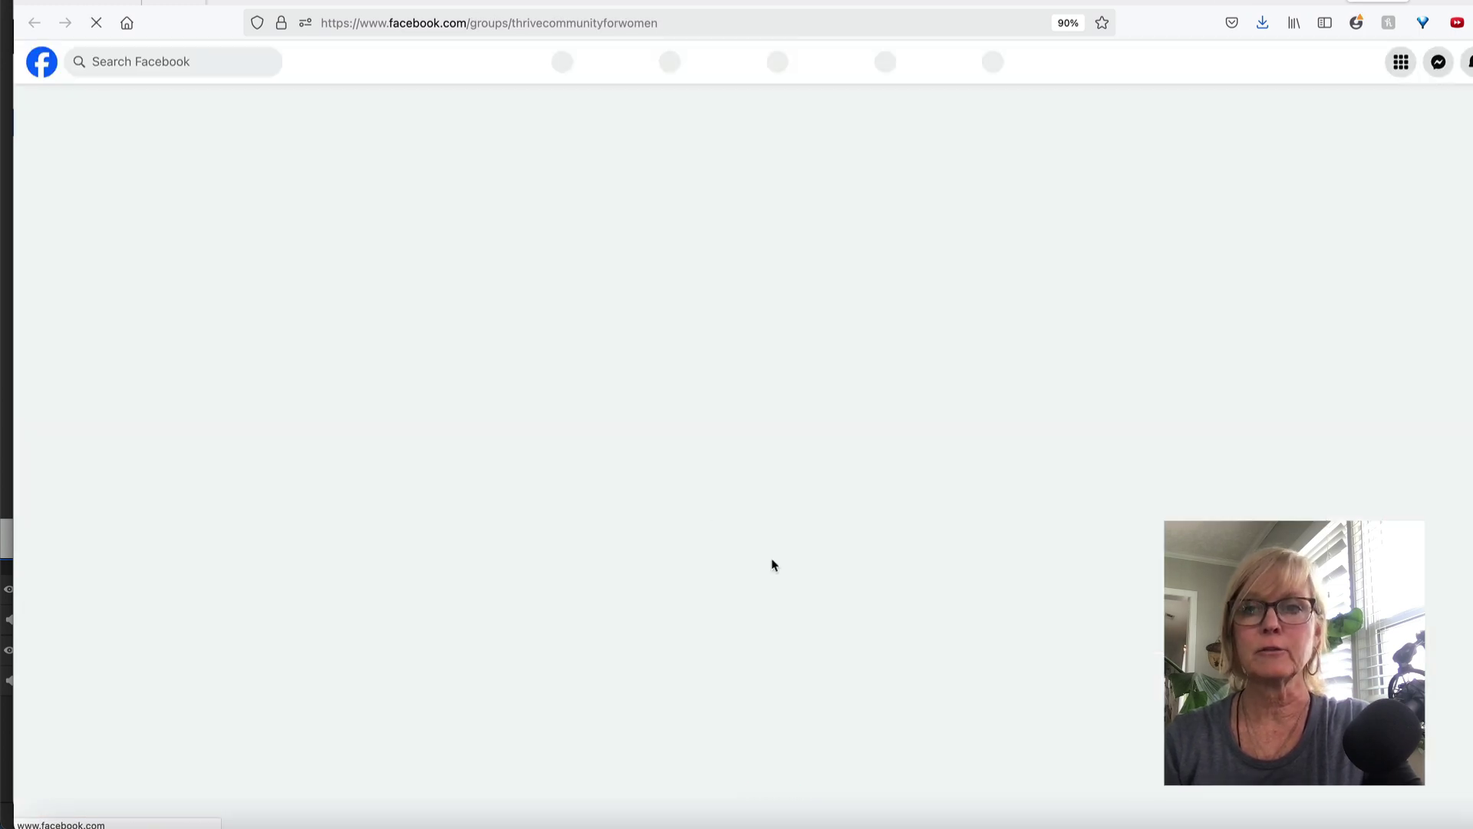
scroll(949, 654, "down", 2)
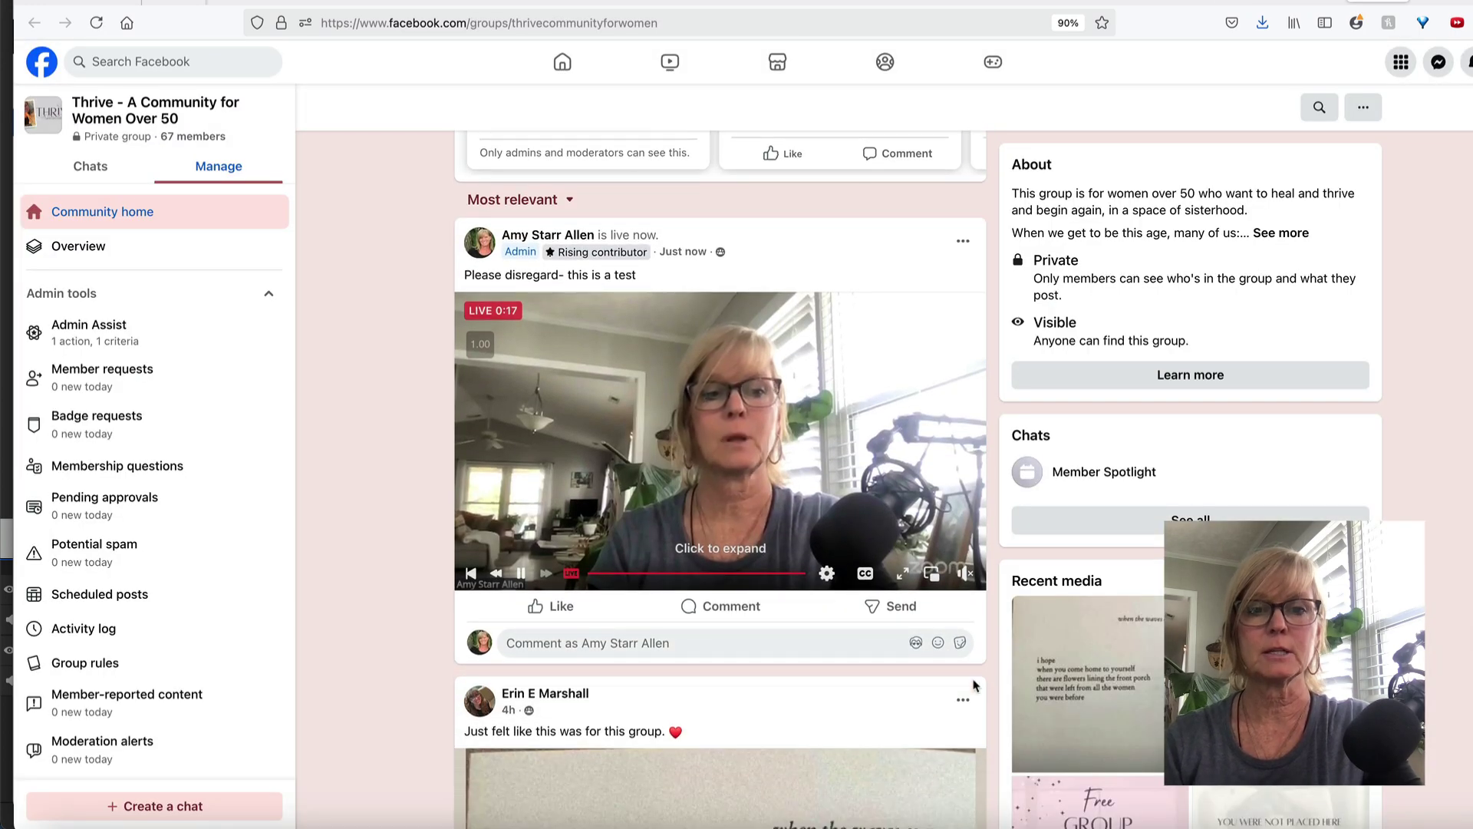